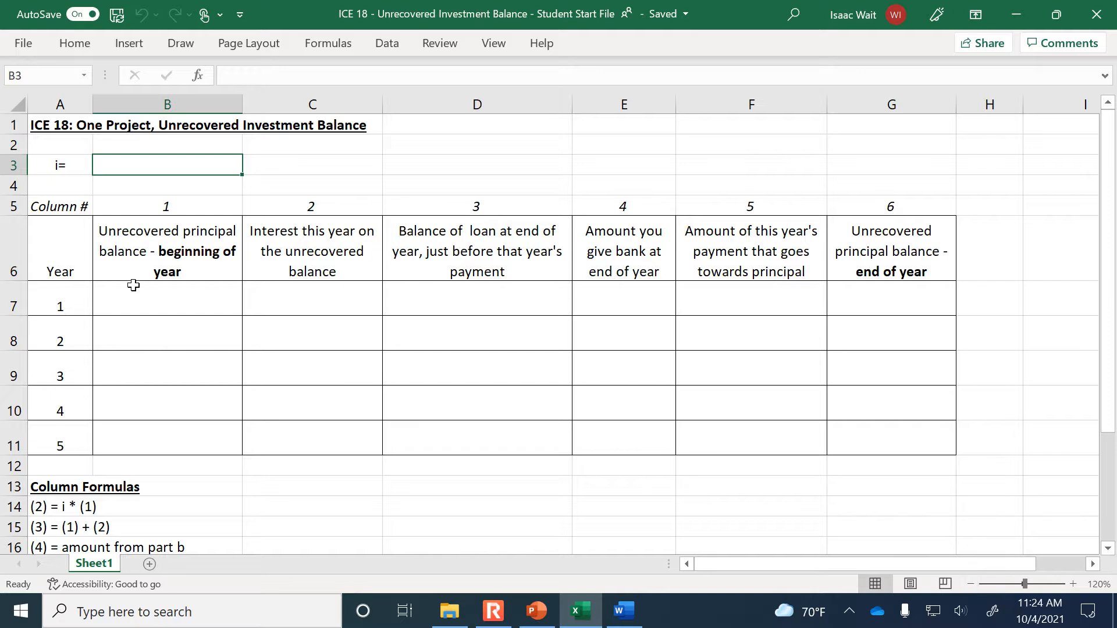
# Examine the numbered table columns, their headings and the list of column formulas below the table
pyautogui.click(972, 584)
pyautogui.click(65, 471)
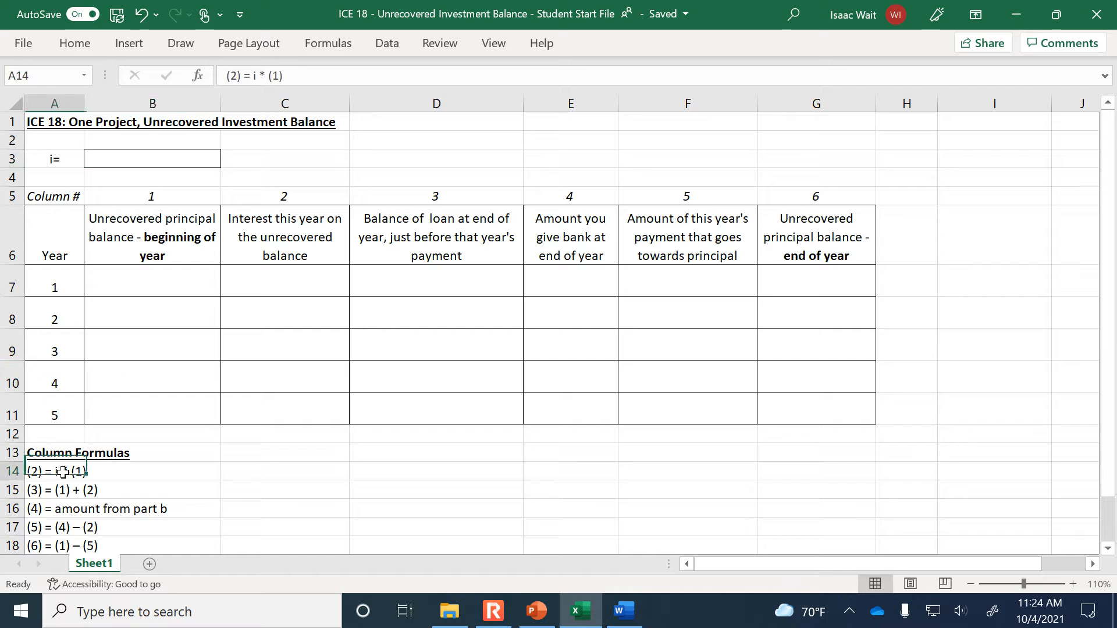
pyautogui.click(182, 196)
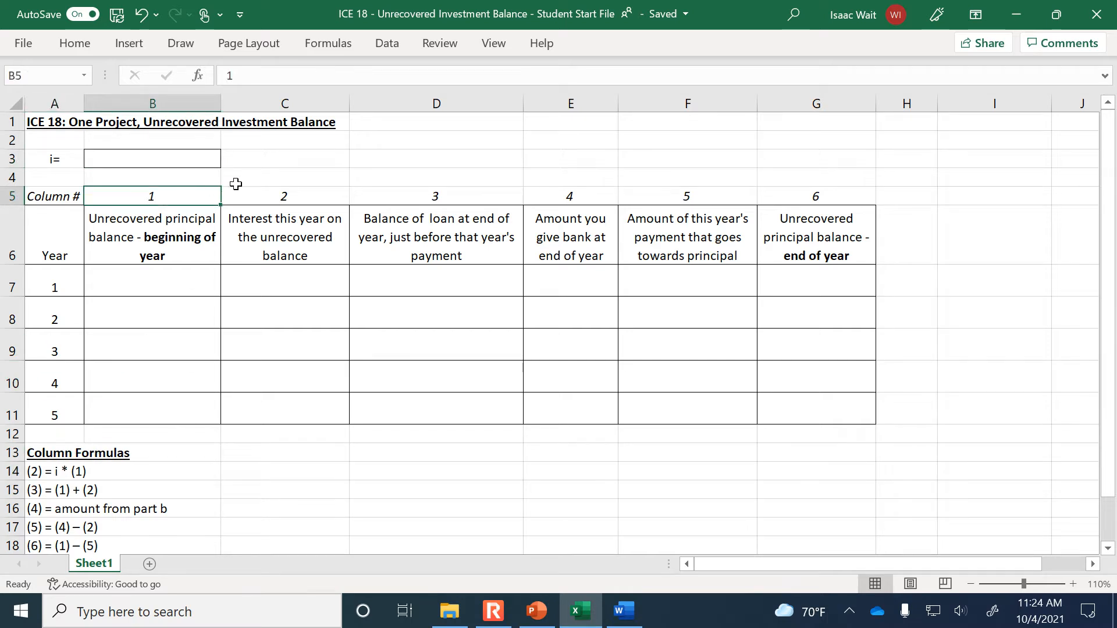
pyautogui.click(279, 194)
pyautogui.click(141, 254)
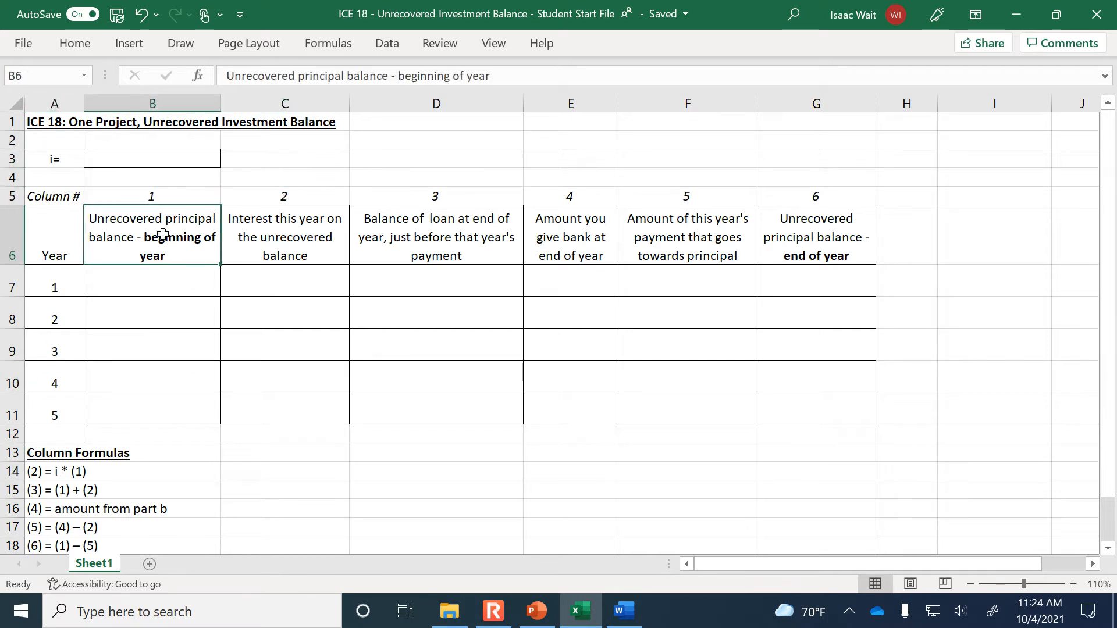
pyautogui.click(173, 197)
pyautogui.click(279, 194)
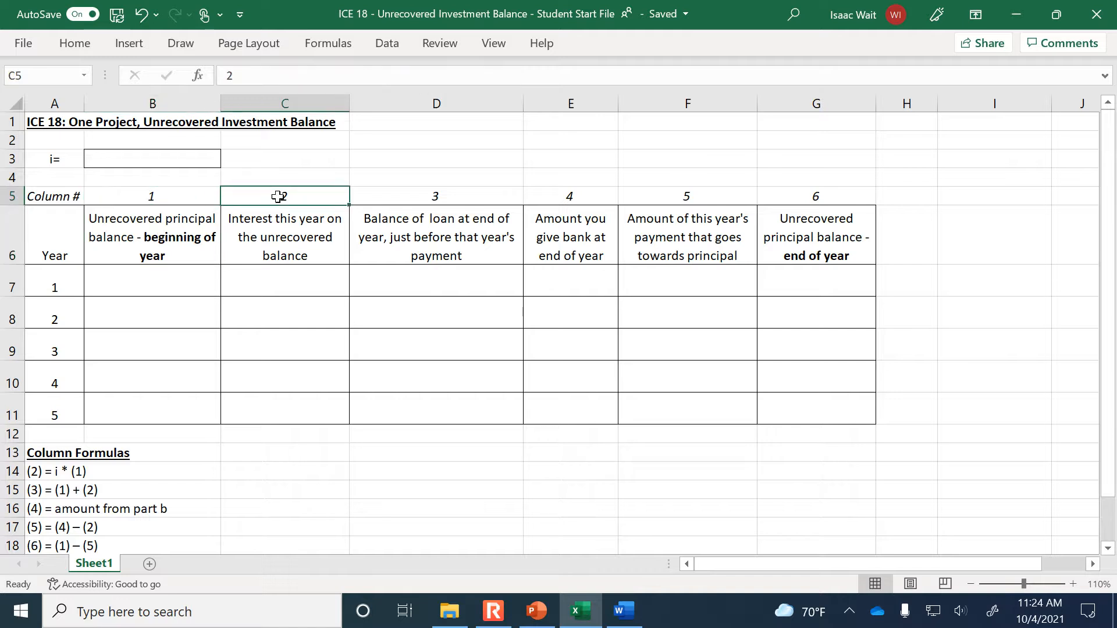
pyautogui.click(428, 197)
pyautogui.click(585, 200)
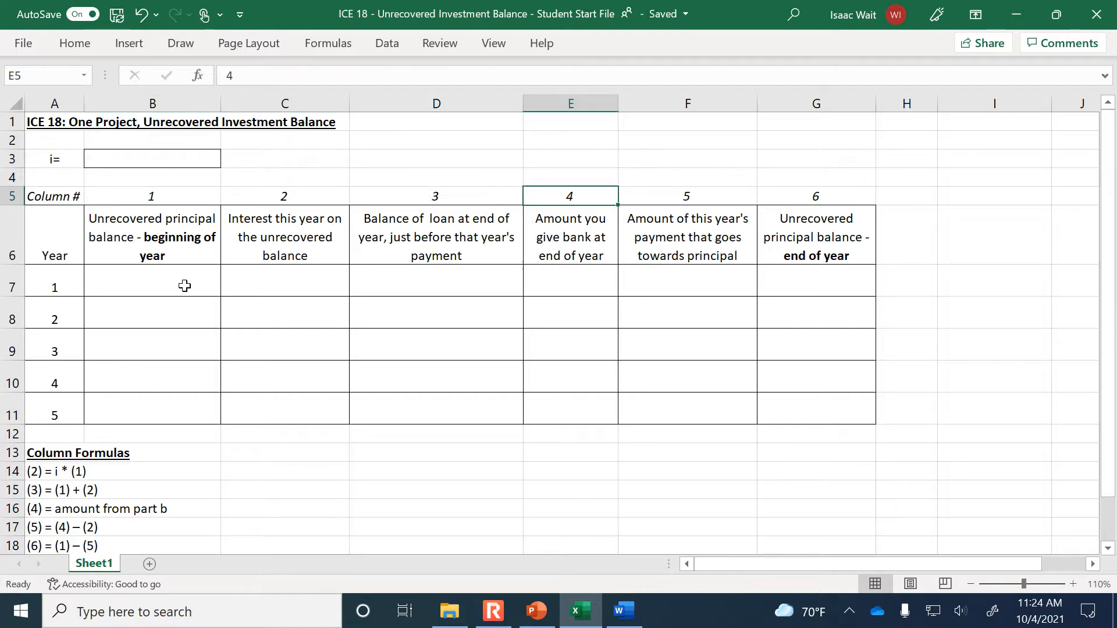
pyautogui.click(177, 225)
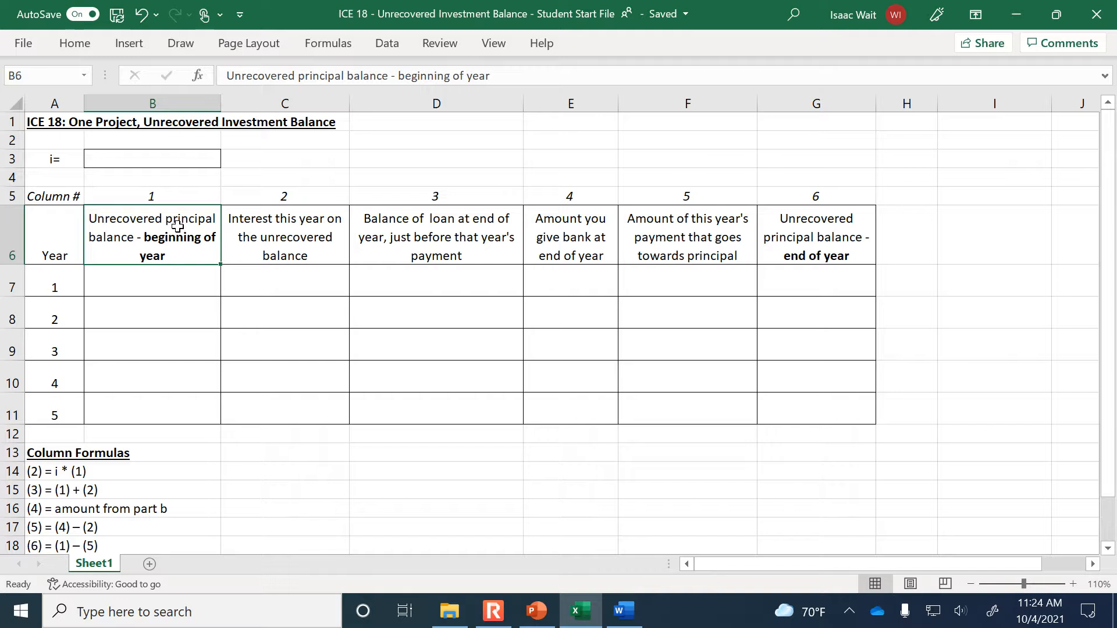
pyautogui.click(335, 202)
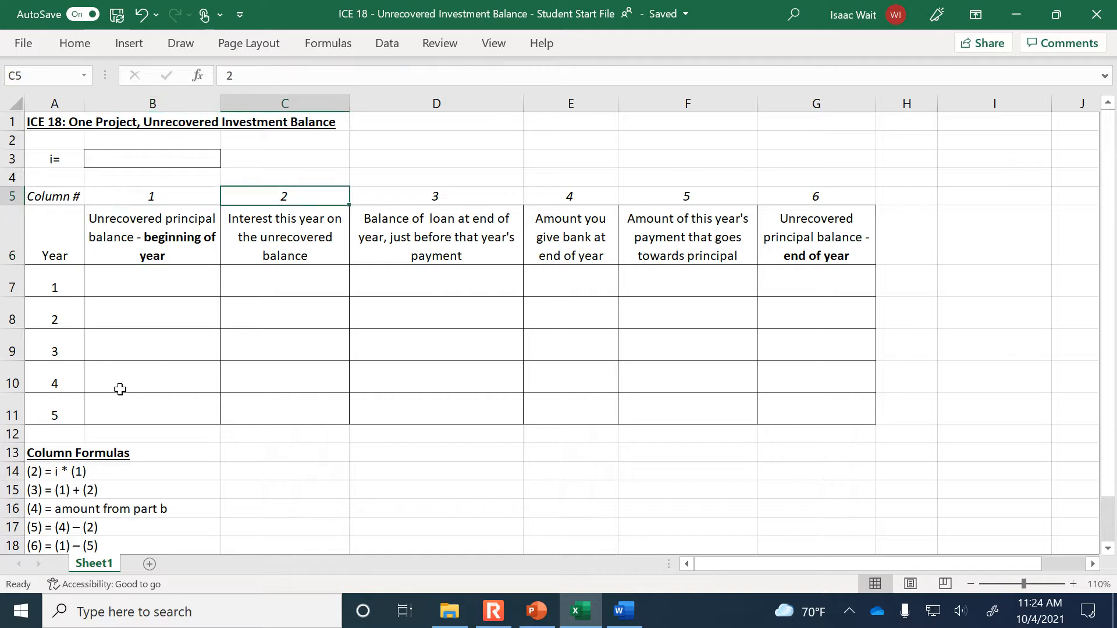
pyautogui.click(32, 491)
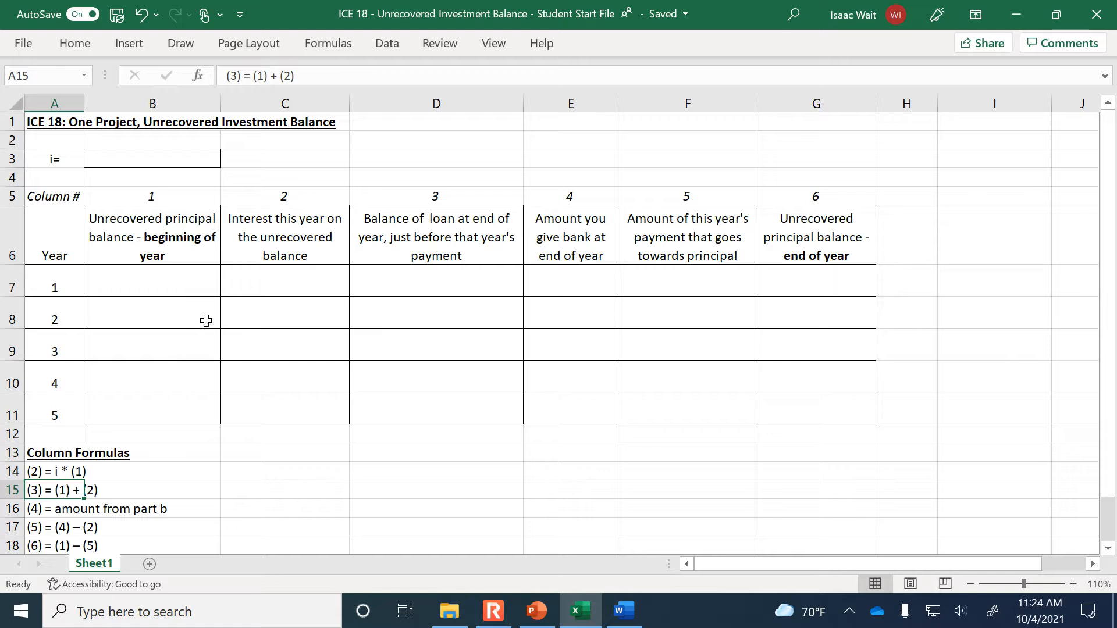
pyautogui.click(118, 158)
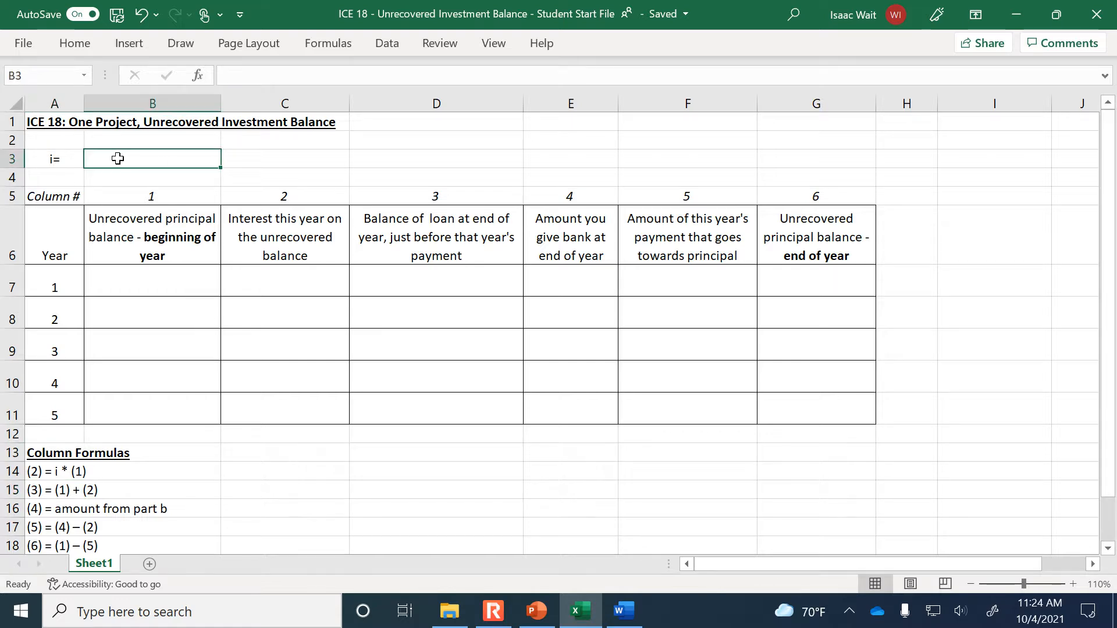
# Check the loan amount in the Word exercise, return to Excel and enter 85000 as year 1's beginning-of-year unrecovered principal balance
pyautogui.click(161, 298)
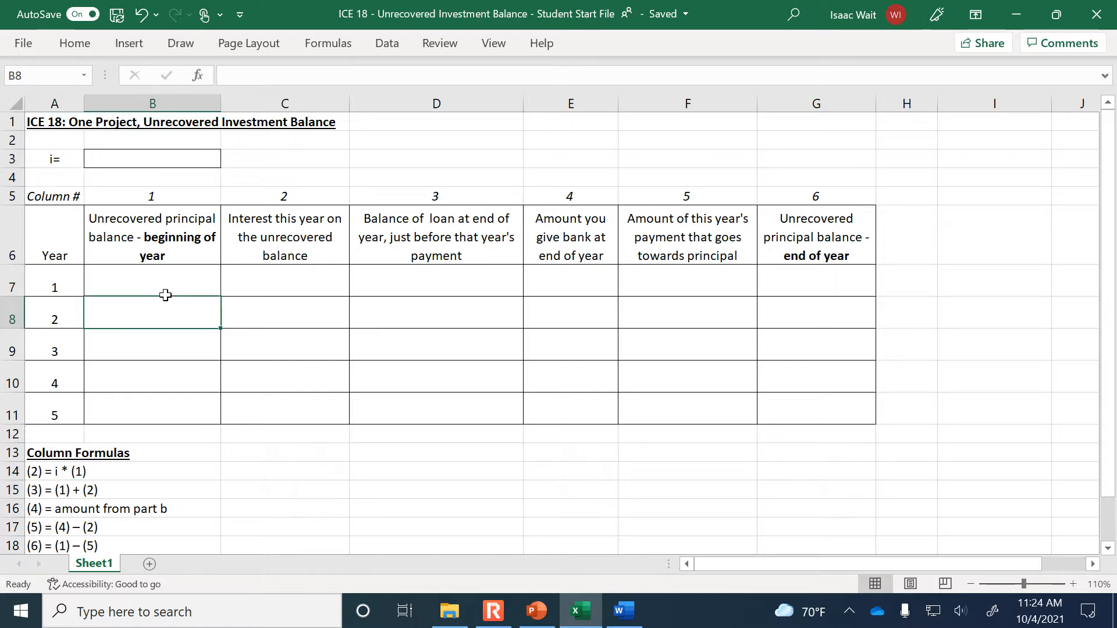
pyautogui.click(186, 269)
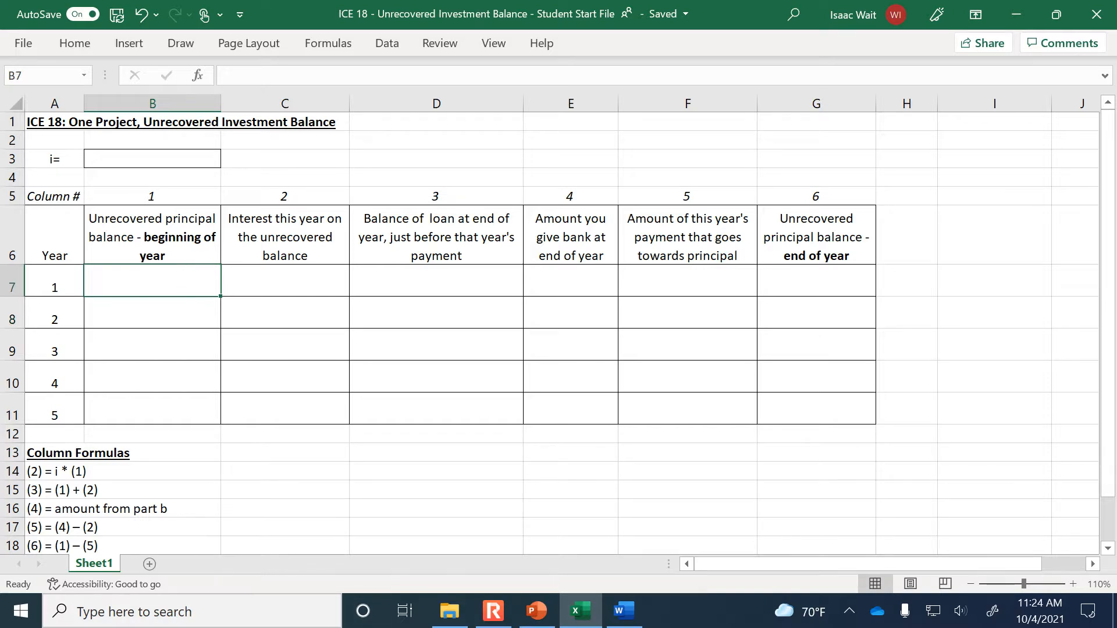
pyautogui.click(624, 611)
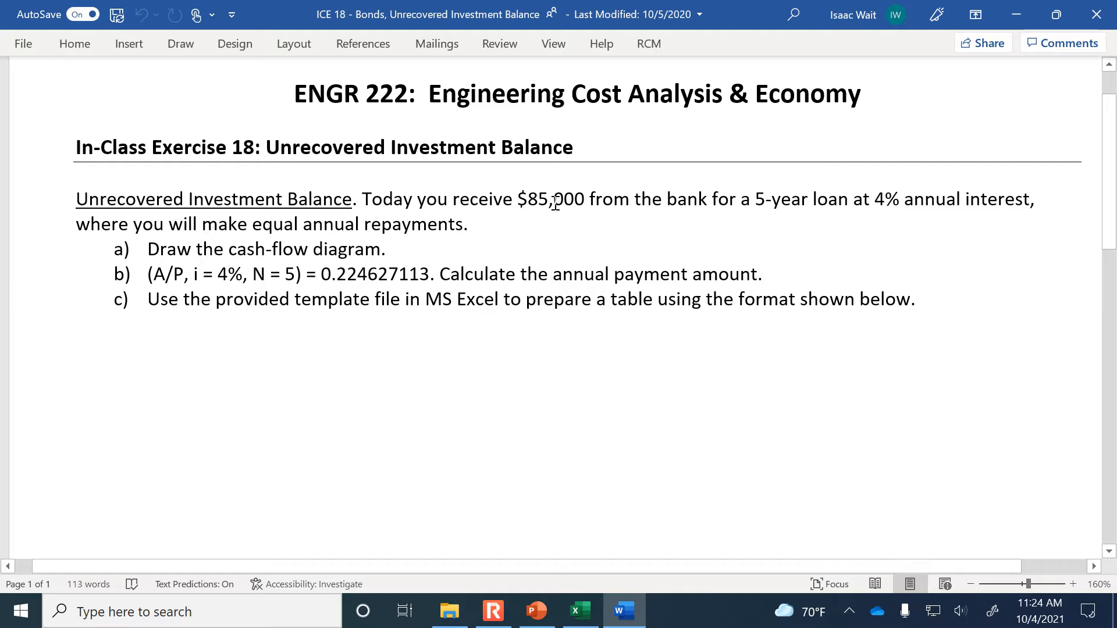
pyautogui.click(580, 611)
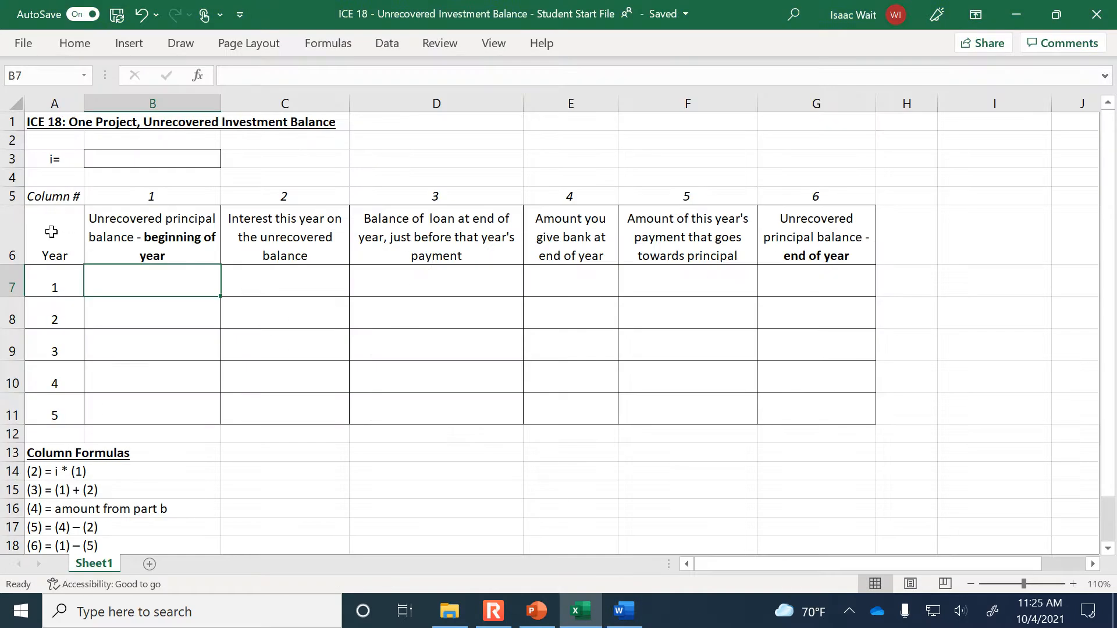
pyautogui.write('85000')
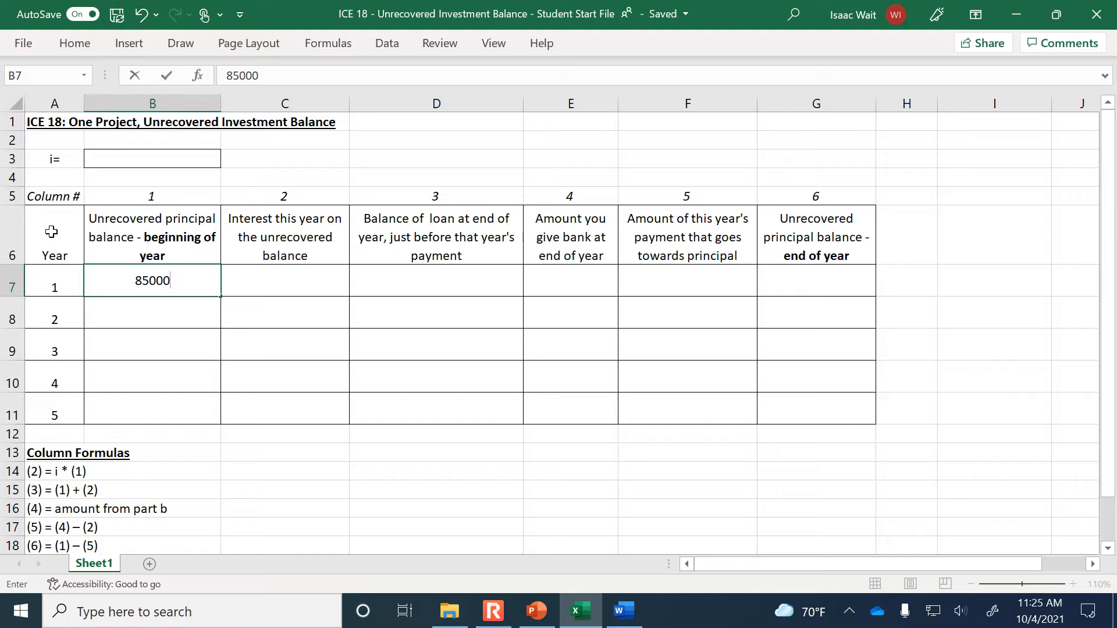
pyautogui.press('Return')
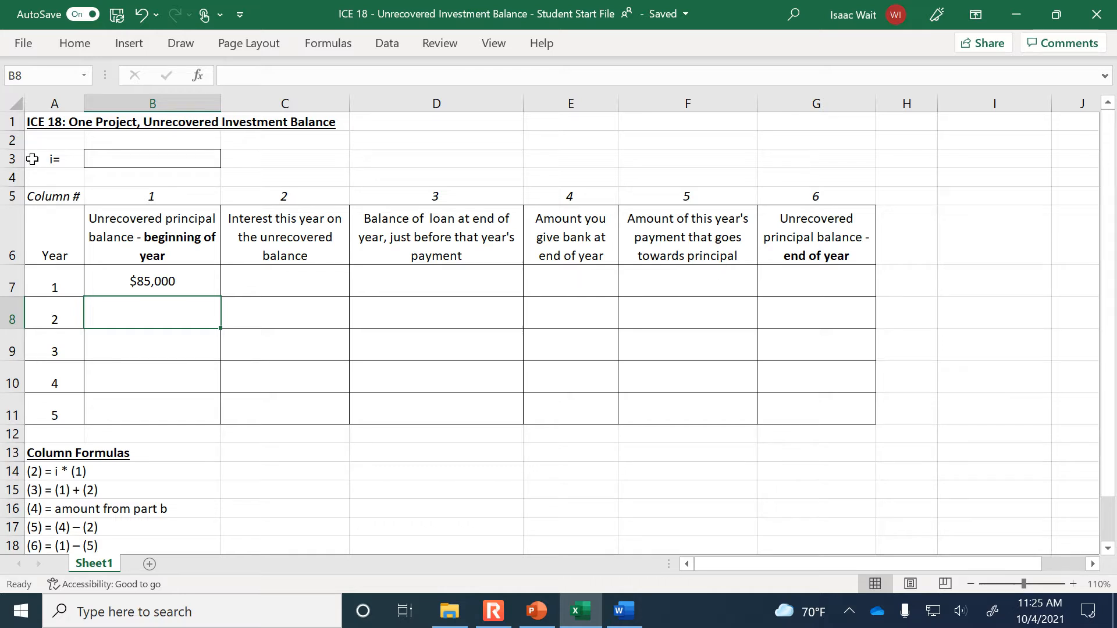
# Review the table's column headings, from the beginning-of-year principal balance across to the end-of-year principal balance
pyautogui.click(131, 238)
pyautogui.click(259, 236)
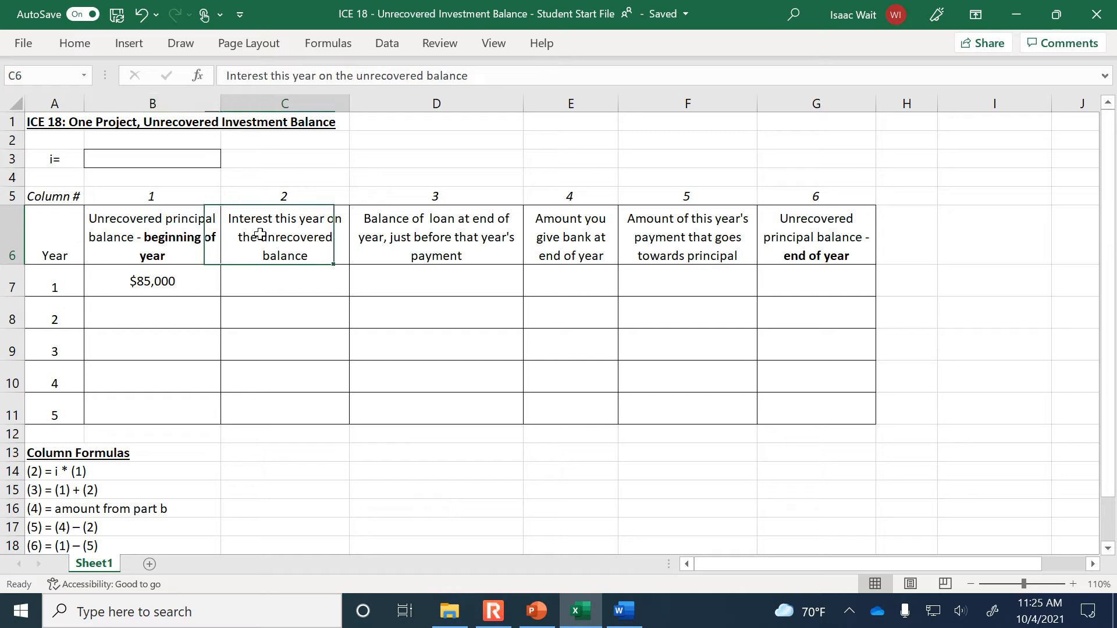
pyautogui.click(428, 234)
pyautogui.click(590, 227)
pyautogui.click(672, 224)
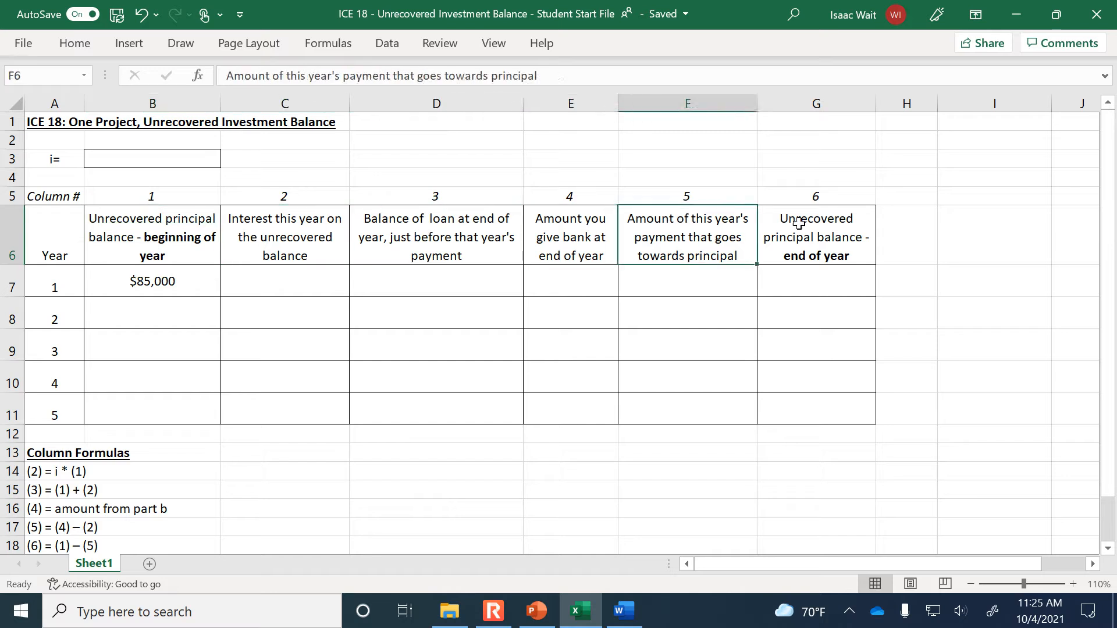
pyautogui.click(783, 227)
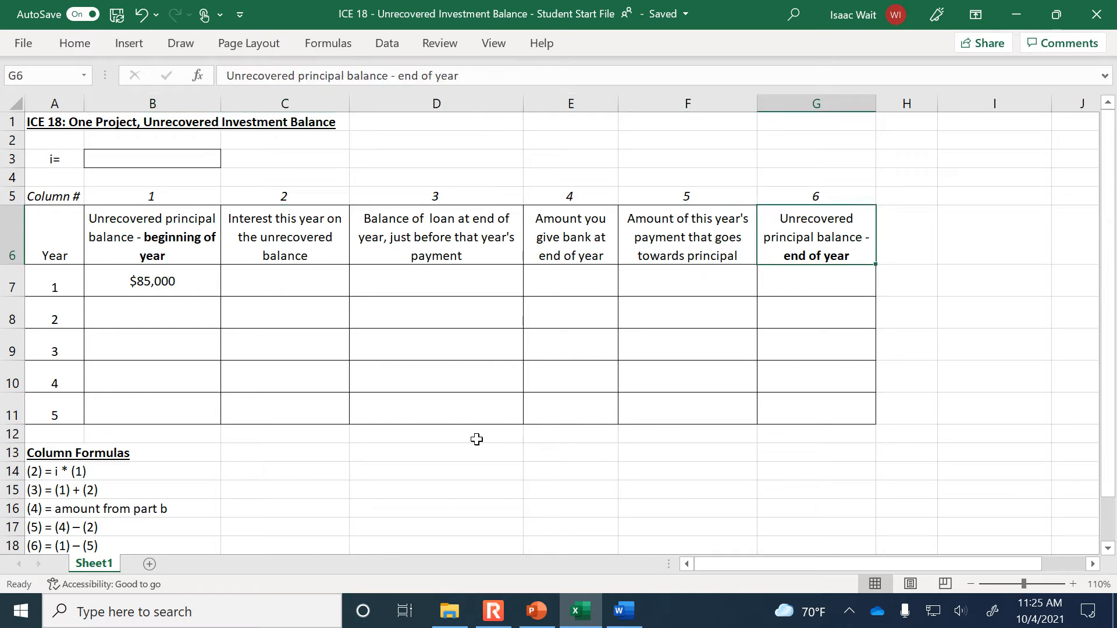
pyautogui.click(278, 289)
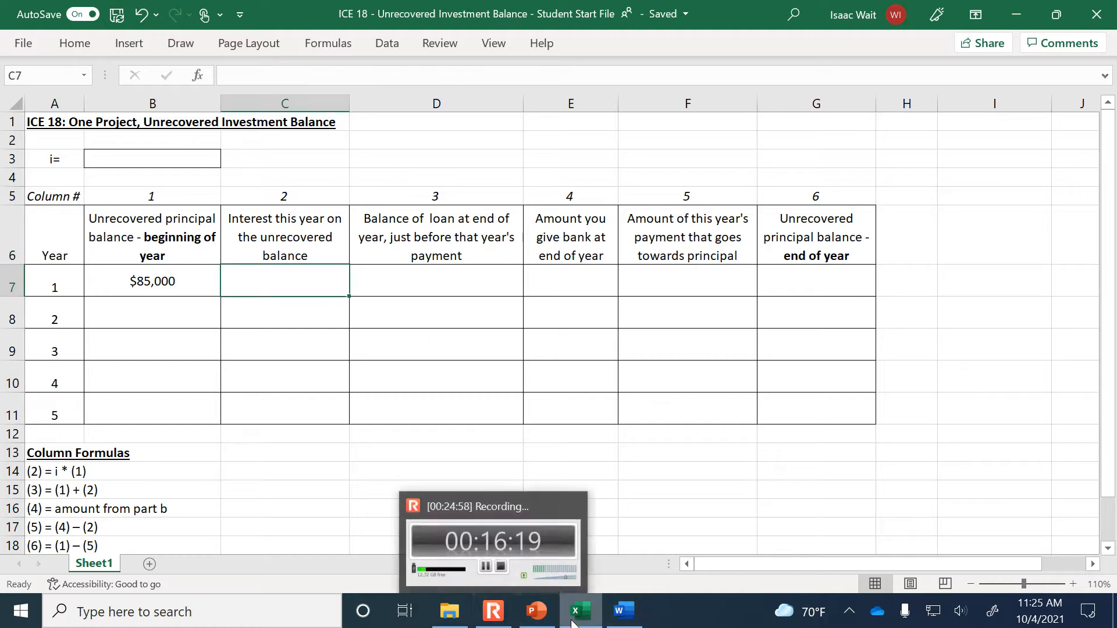
# Check the exercise statement in Word, return to Excel and view the whole table with its column formulas at 100% zoom
pyautogui.click(640, 620)
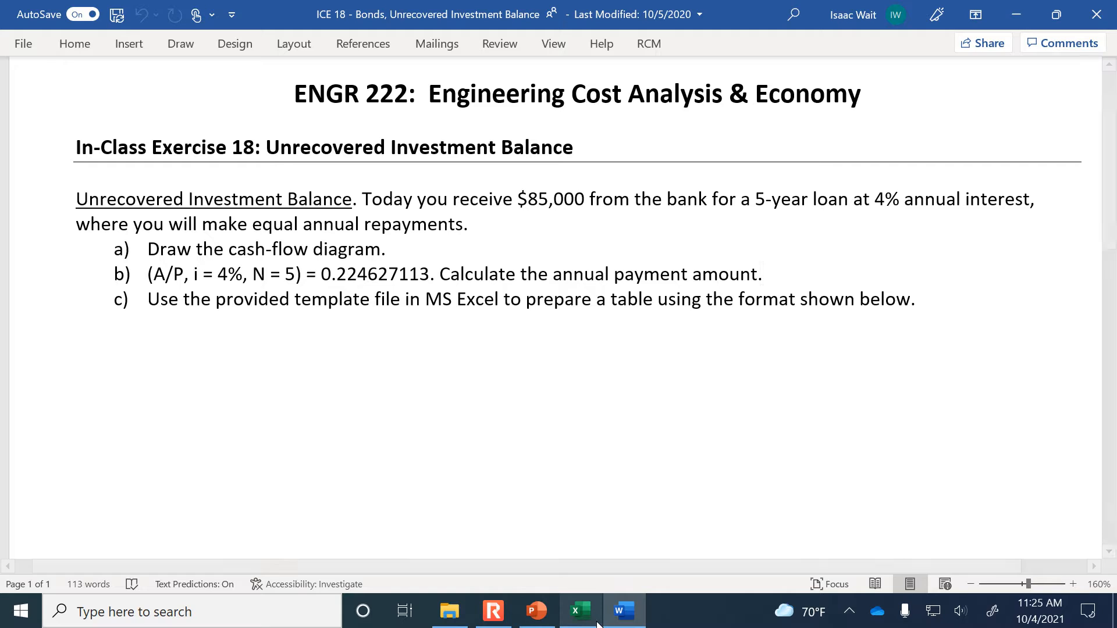
pyautogui.moveTo(563, 625)
pyautogui.click(623, 582)
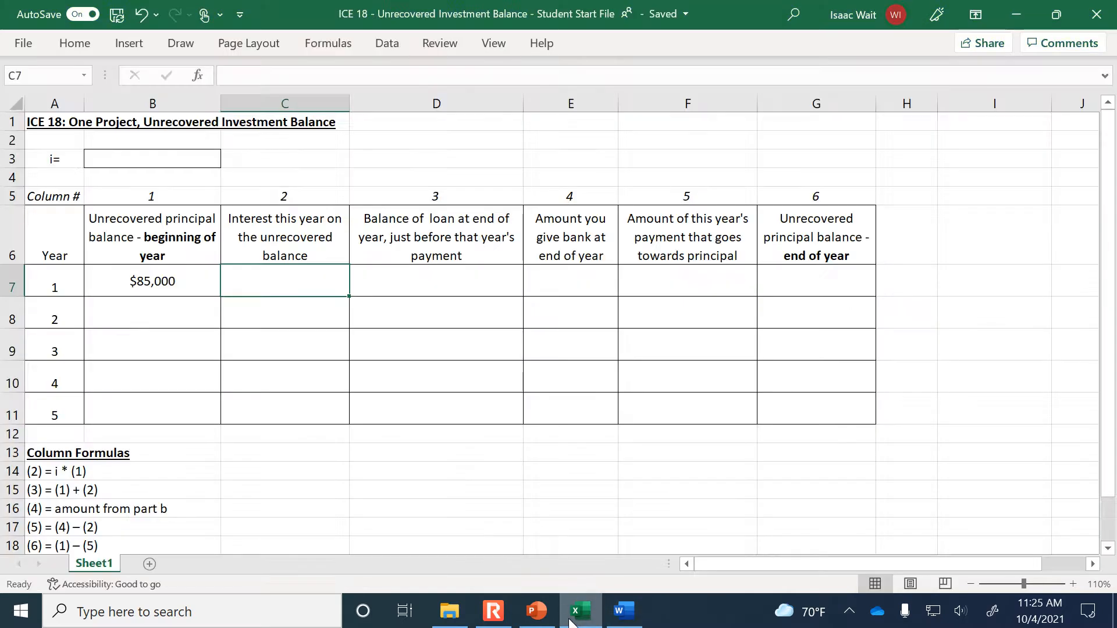
pyautogui.scroll(-1, 1010, 492)
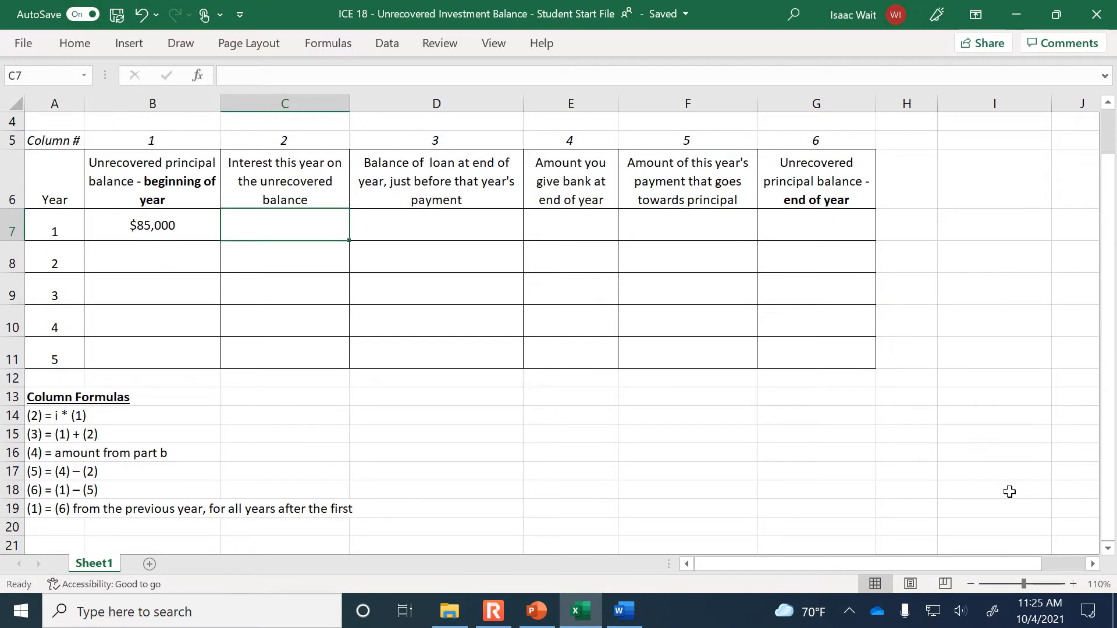
pyautogui.click(970, 583)
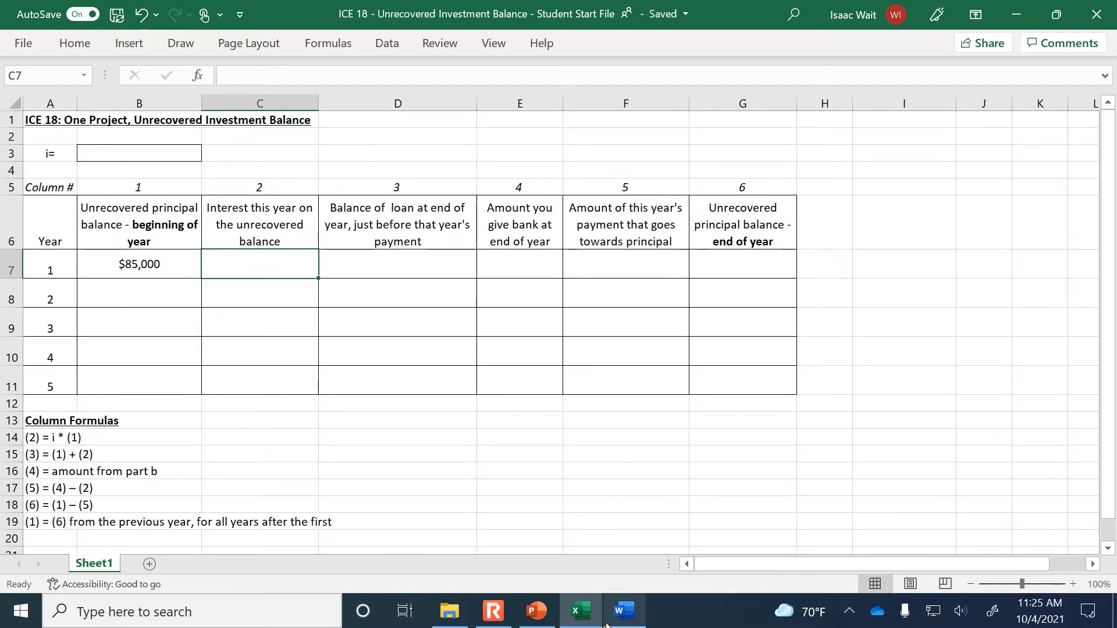
pyautogui.moveTo(521, 625)
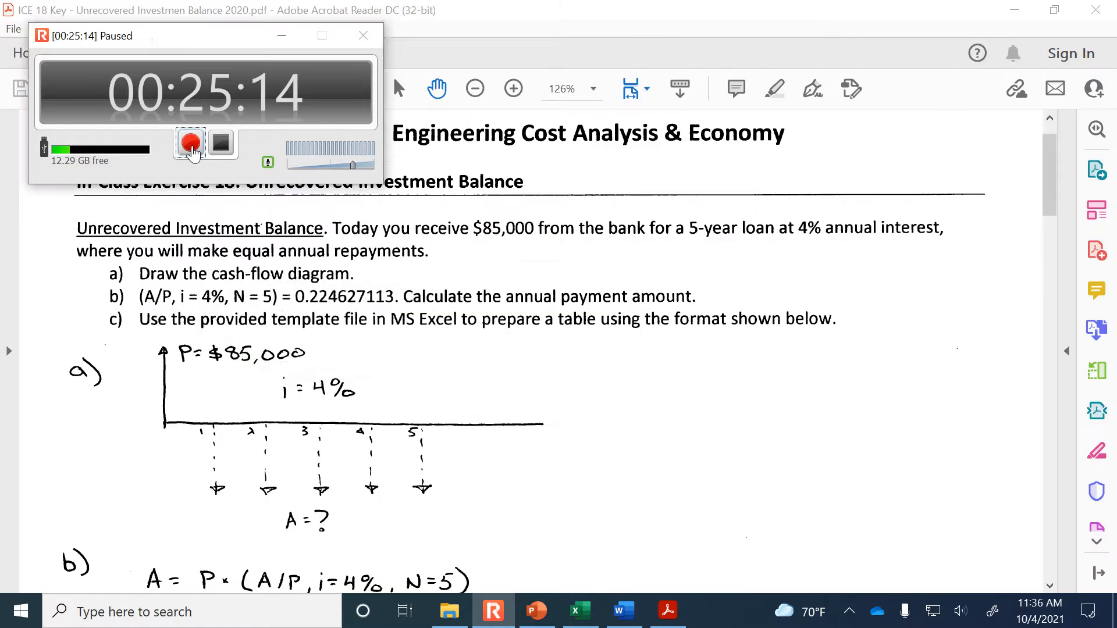
pyautogui.click(191, 144)
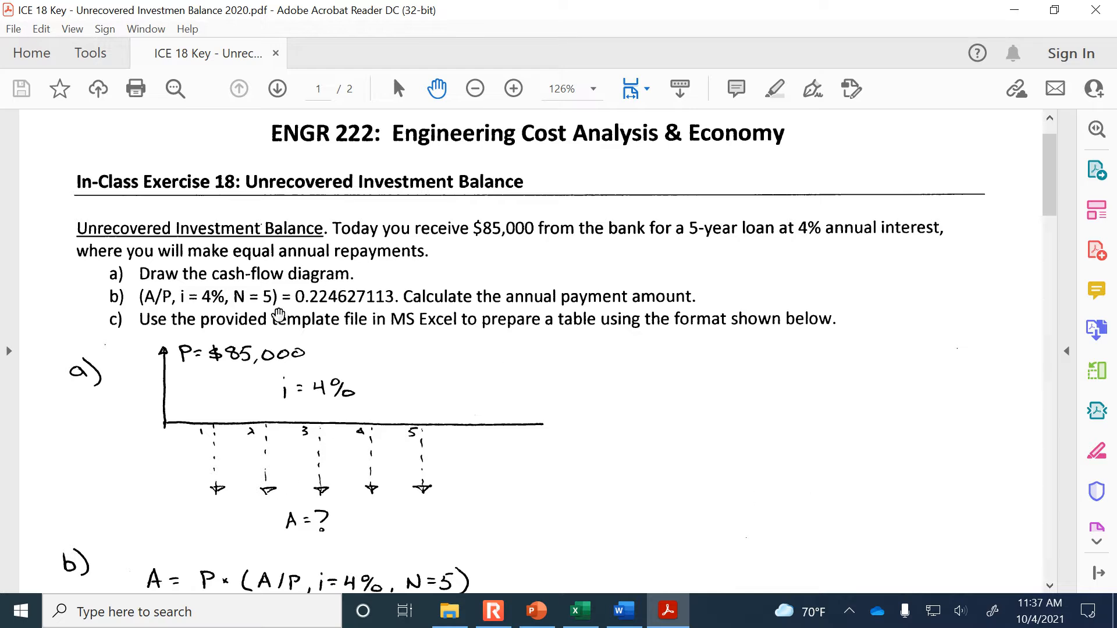
# Read the cash-flow diagram and annual payment calculation in the PDF answer key, and return to the Excel worksheet
pyautogui.scroll(-2, 414, 378)
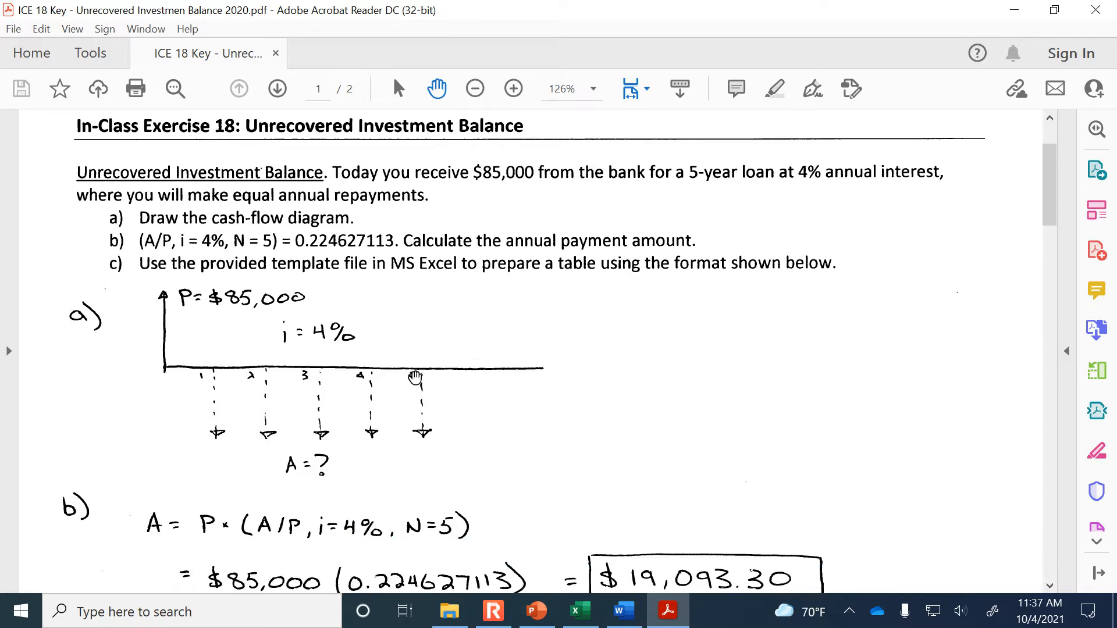
pyautogui.scroll(-1, 415, 378)
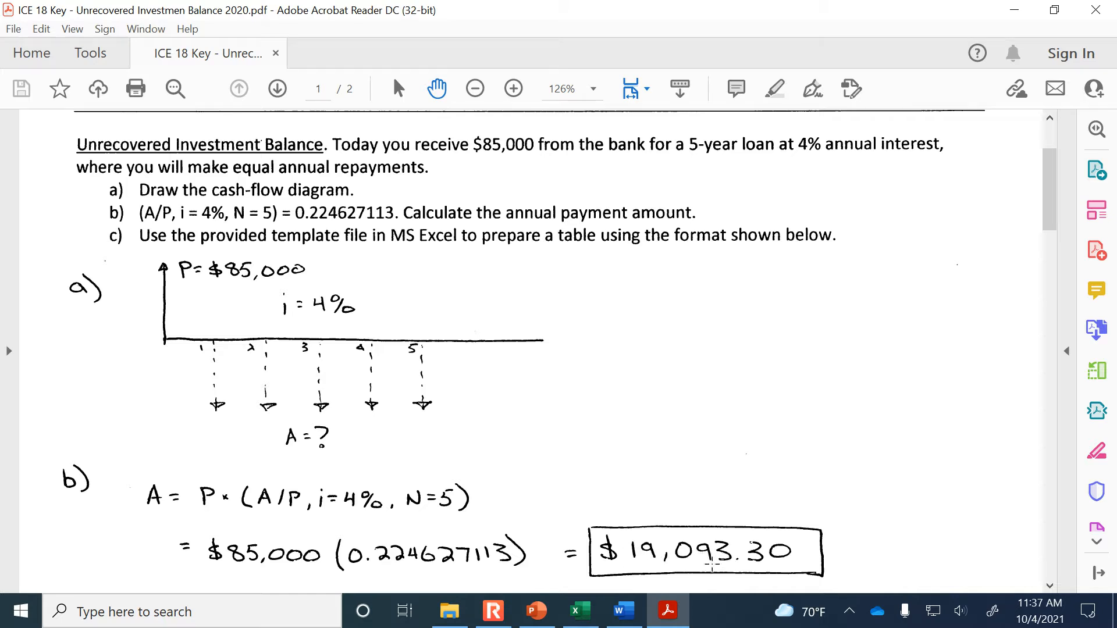
pyautogui.click(580, 617)
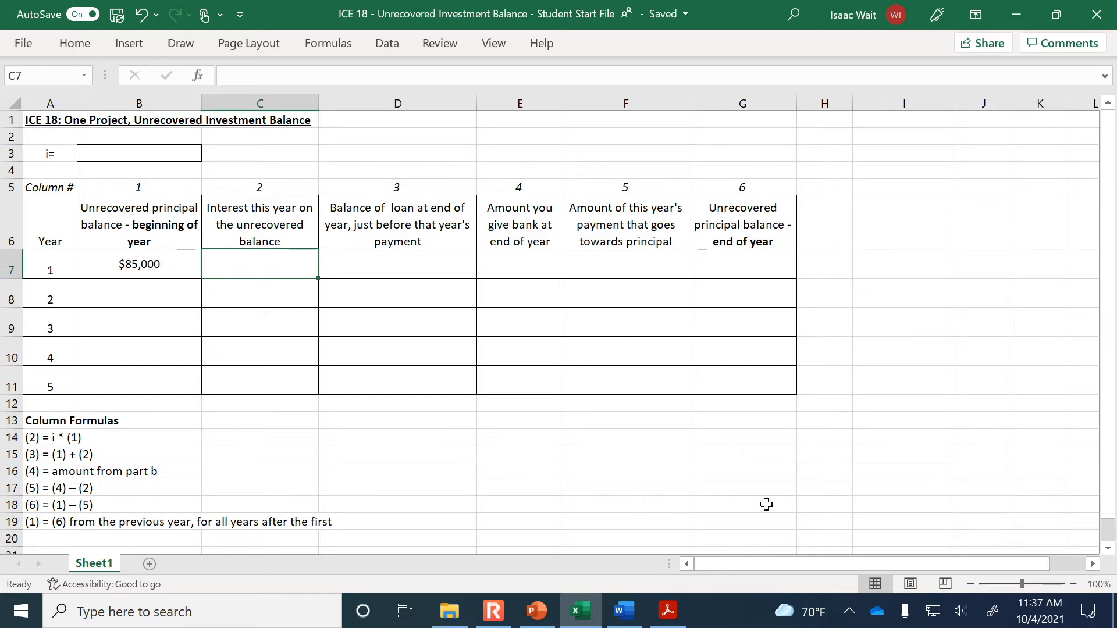
# Enter 0.04 as the interest rate i above the table
pyautogui.click(1074, 585)
pyautogui.click(1073, 584)
pyautogui.click(1073, 584)
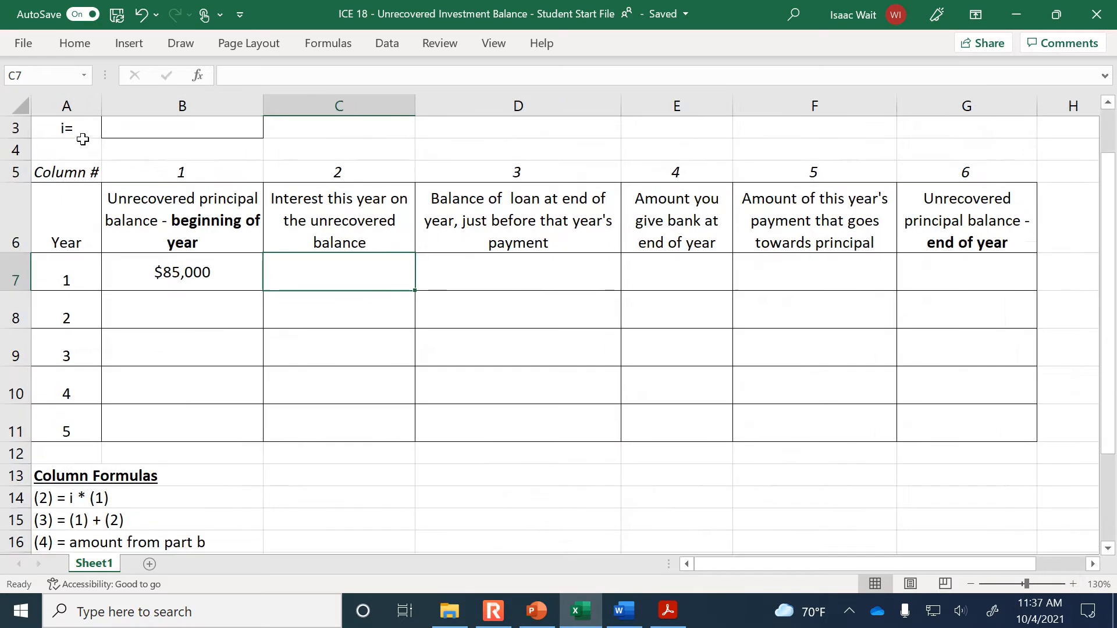
pyautogui.click(153, 176)
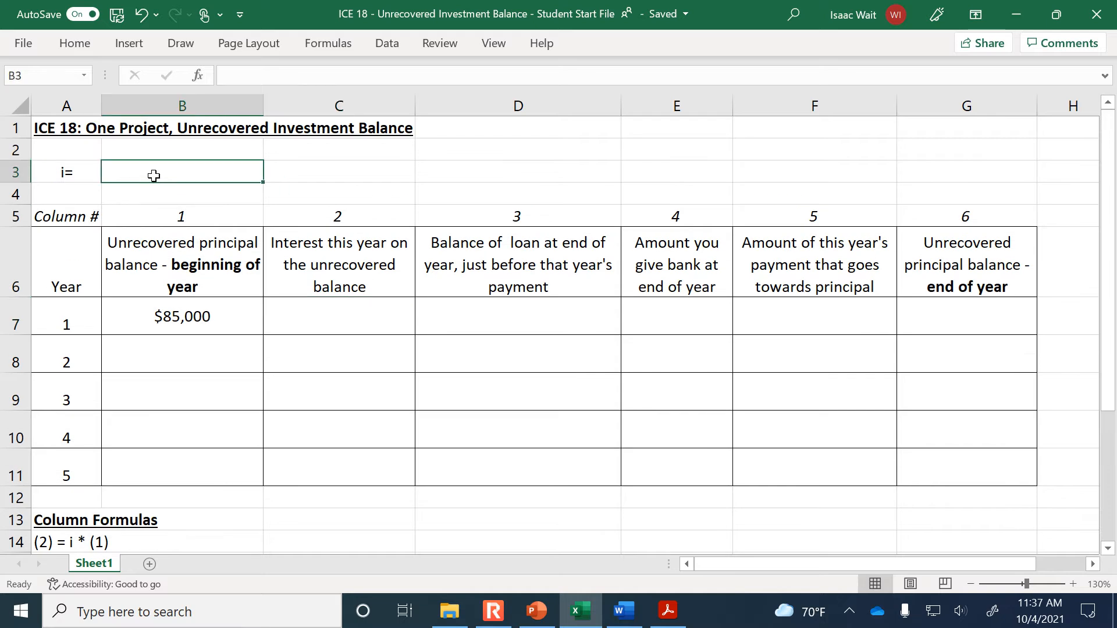
pyautogui.write('0.04')
pyautogui.press('Return')
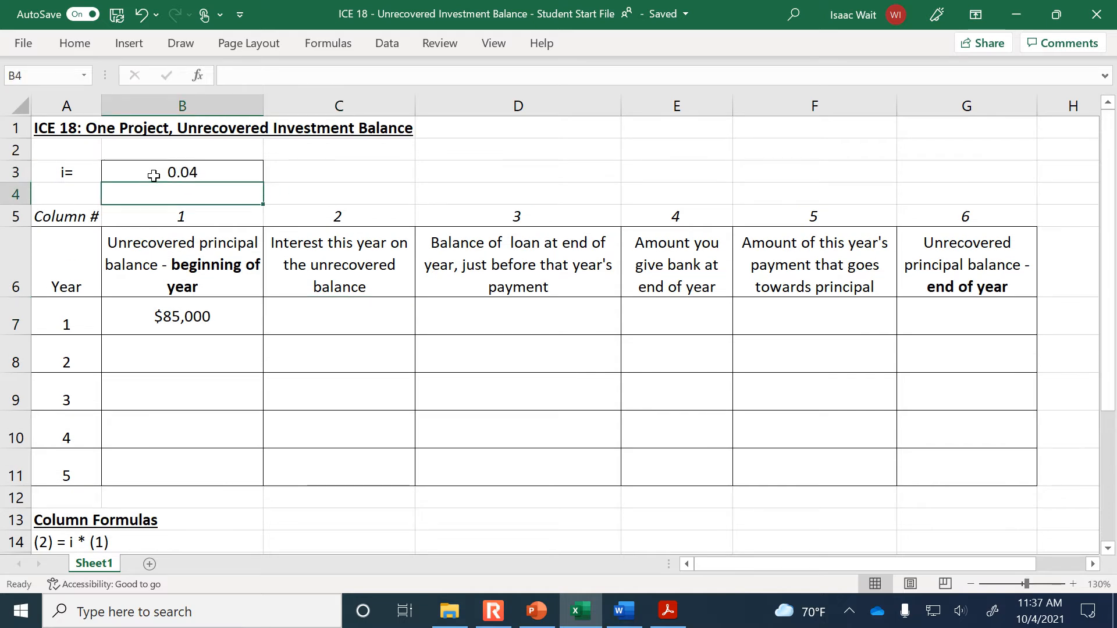
# Calculate year 1's interest in C7 with =$B$3*B7, following the listed column 2 formula and keeping the interest rate reference absolute
pyautogui.click(355, 311)
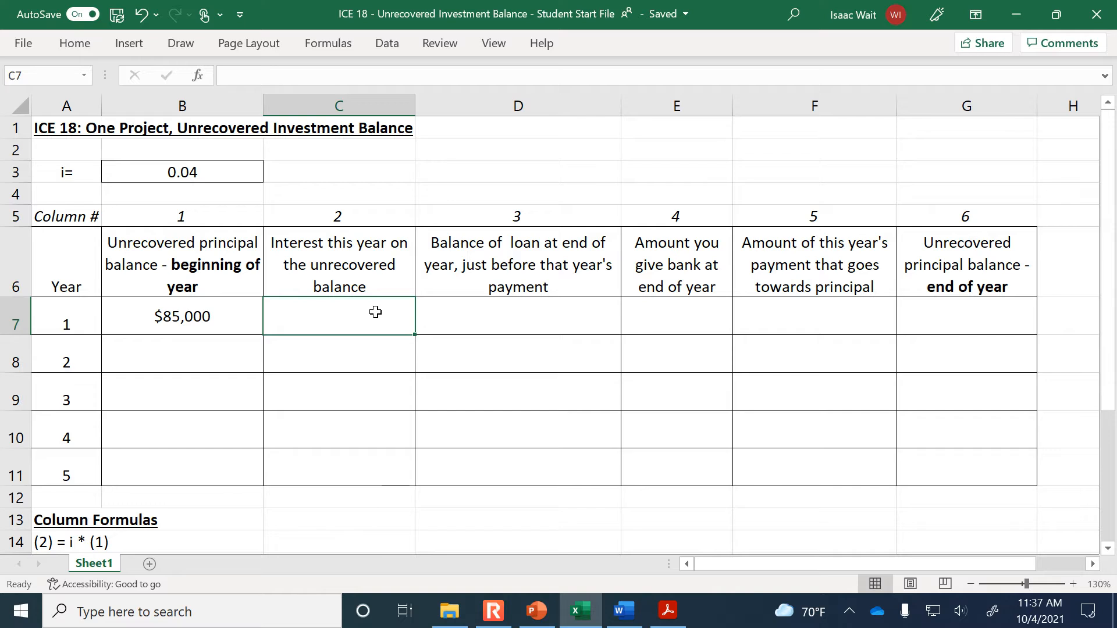
pyautogui.click(223, 309)
pyautogui.click(343, 312)
pyautogui.scroll(-1, 326, 323)
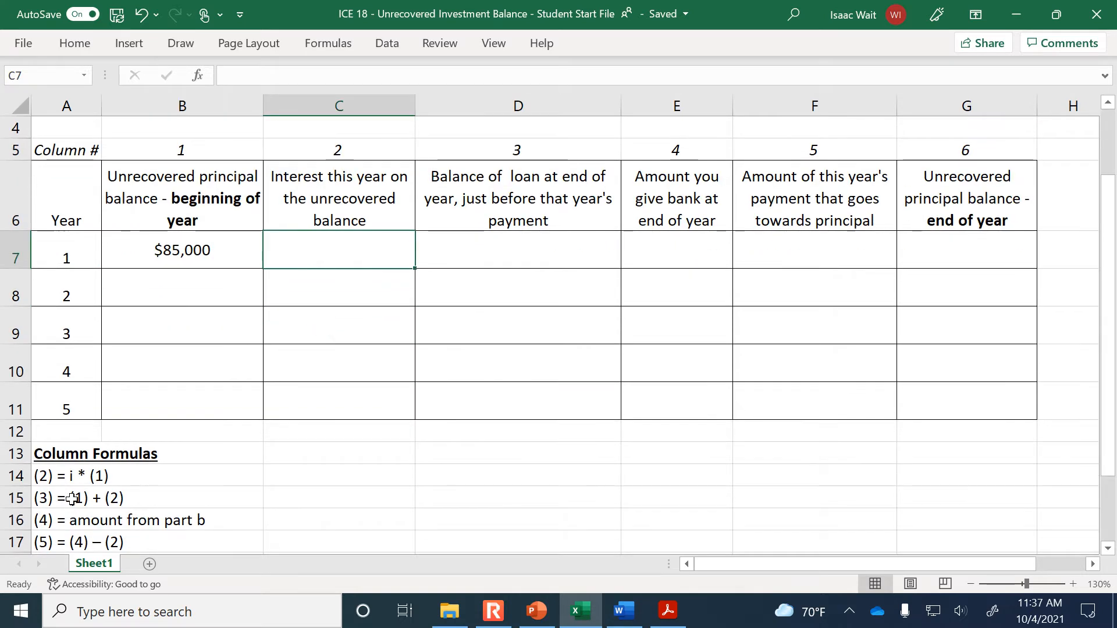
pyautogui.click(83, 472)
pyautogui.scroll(1, 232, 448)
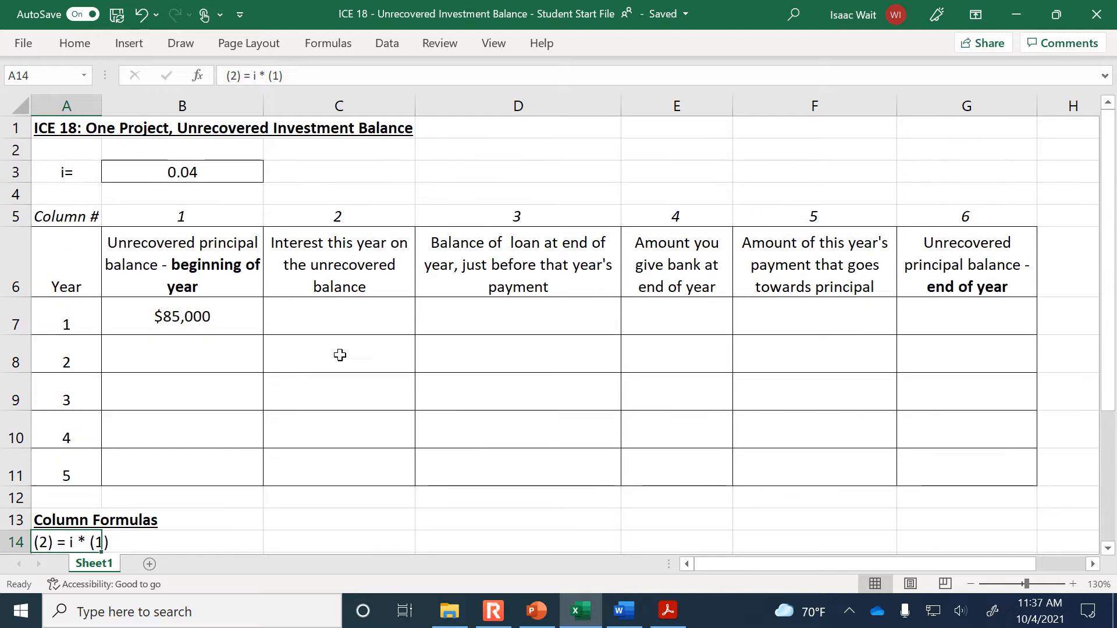
pyautogui.click(363, 310)
pyautogui.write('=')
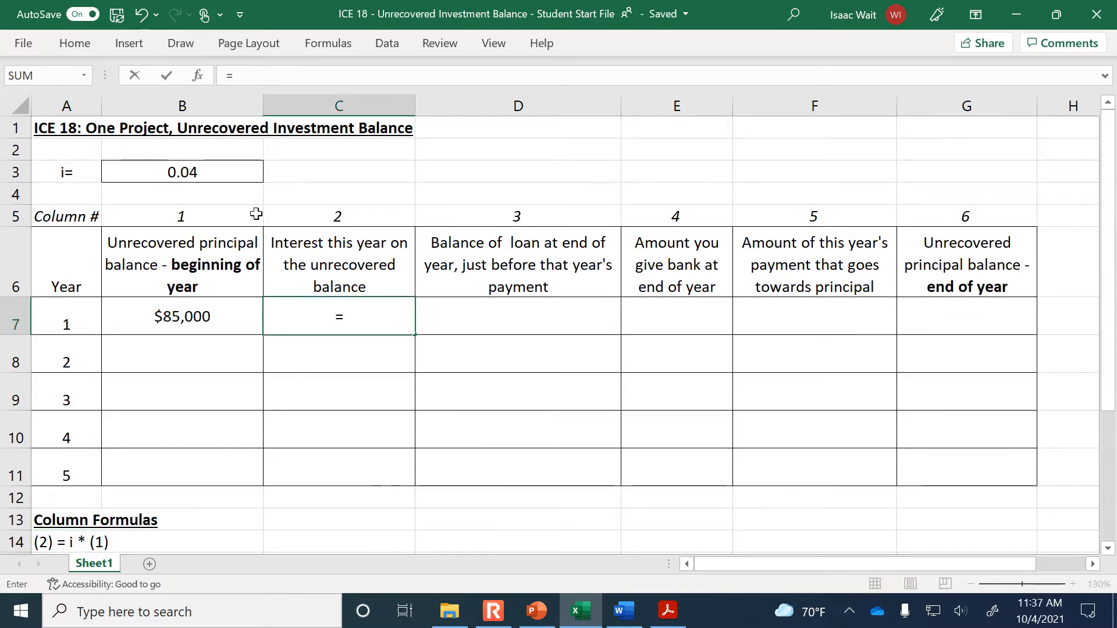
pyautogui.click(232, 174)
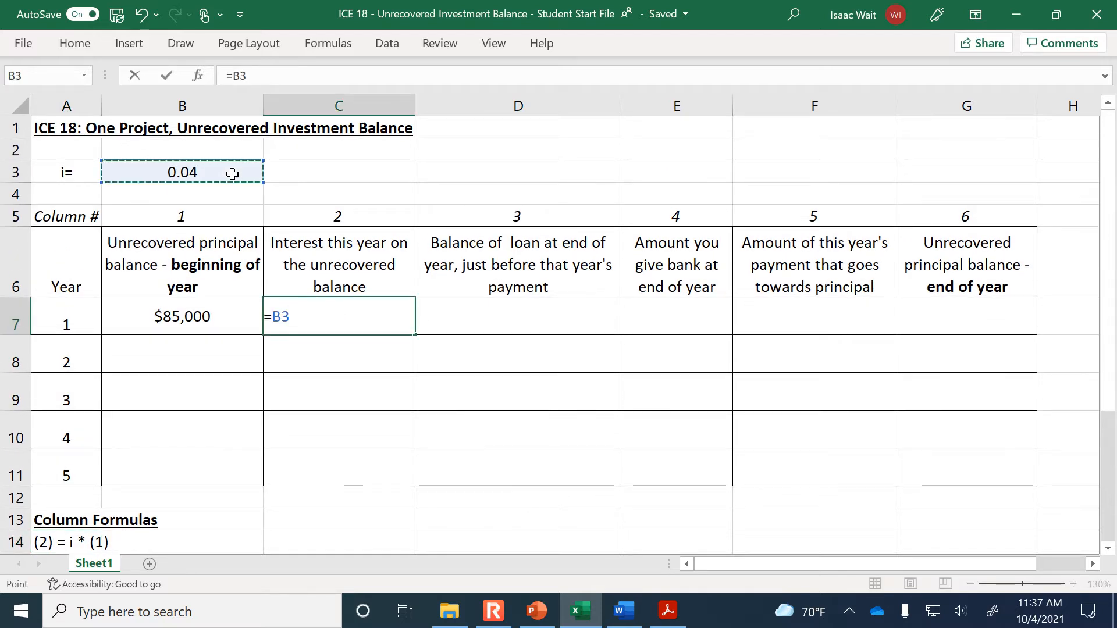
pyautogui.press('F4')
pyautogui.write('*')
pyautogui.click(222, 308)
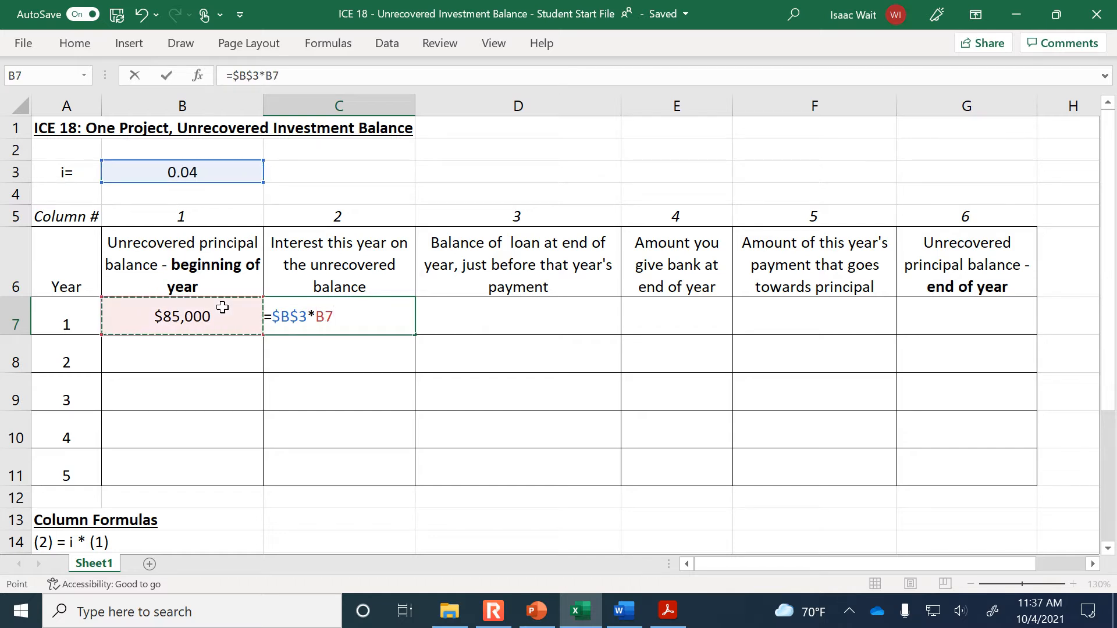
pyautogui.press('Return')
pyautogui.click(386, 306)
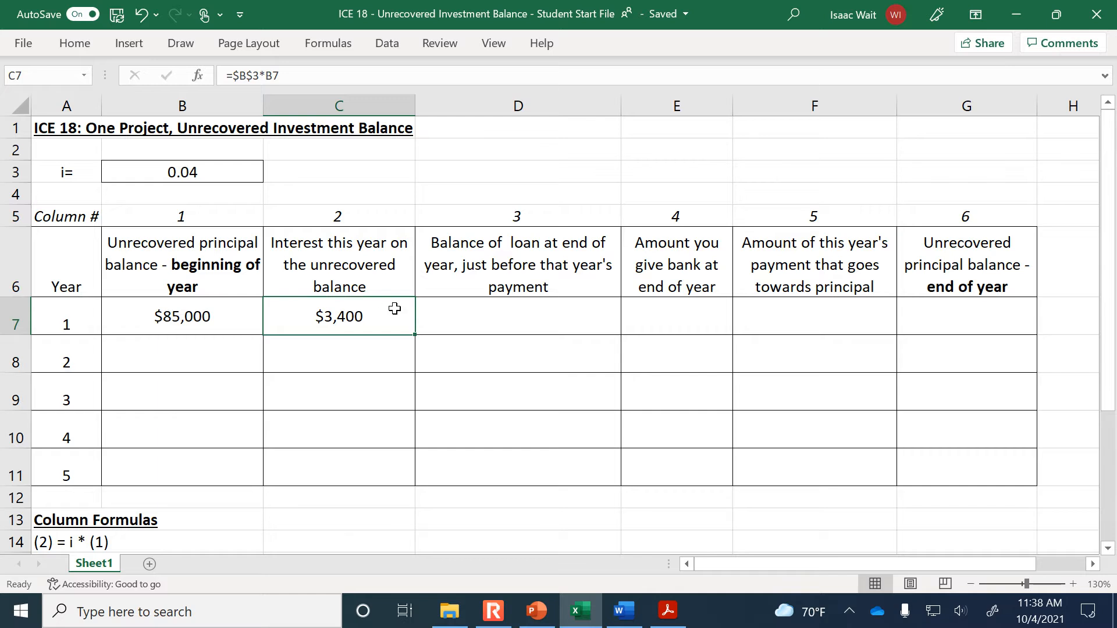
# Consult the unrecovered investment balance diagram on slide 211 of the PowerPoint class notes, and return to the Excel worksheet
pyautogui.click(524, 312)
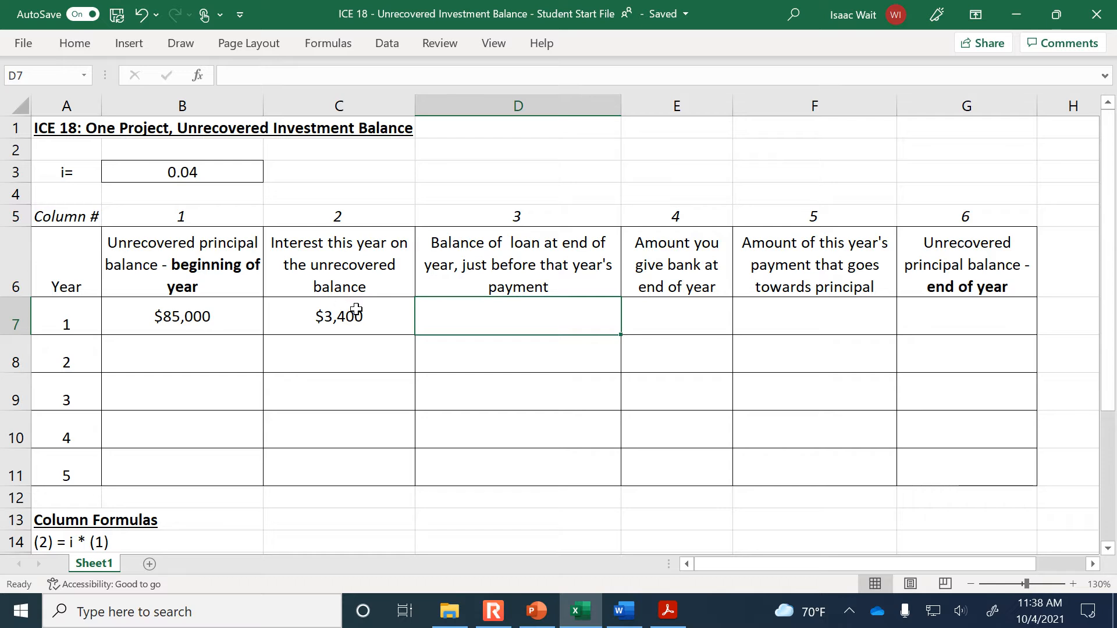
pyautogui.click(196, 319)
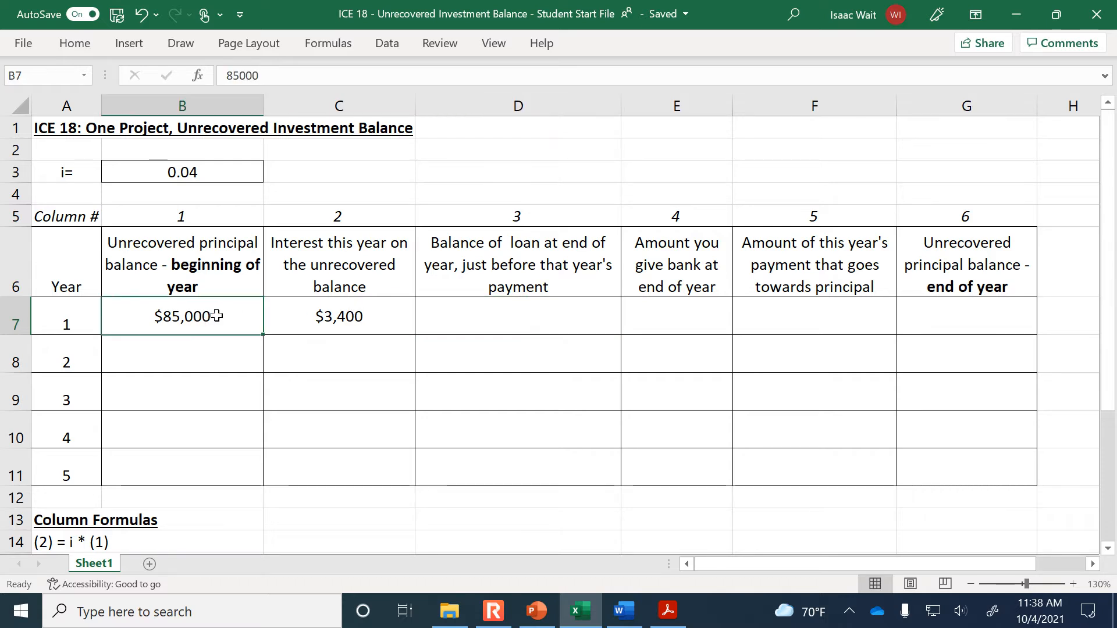
pyautogui.click(365, 311)
pyautogui.click(479, 317)
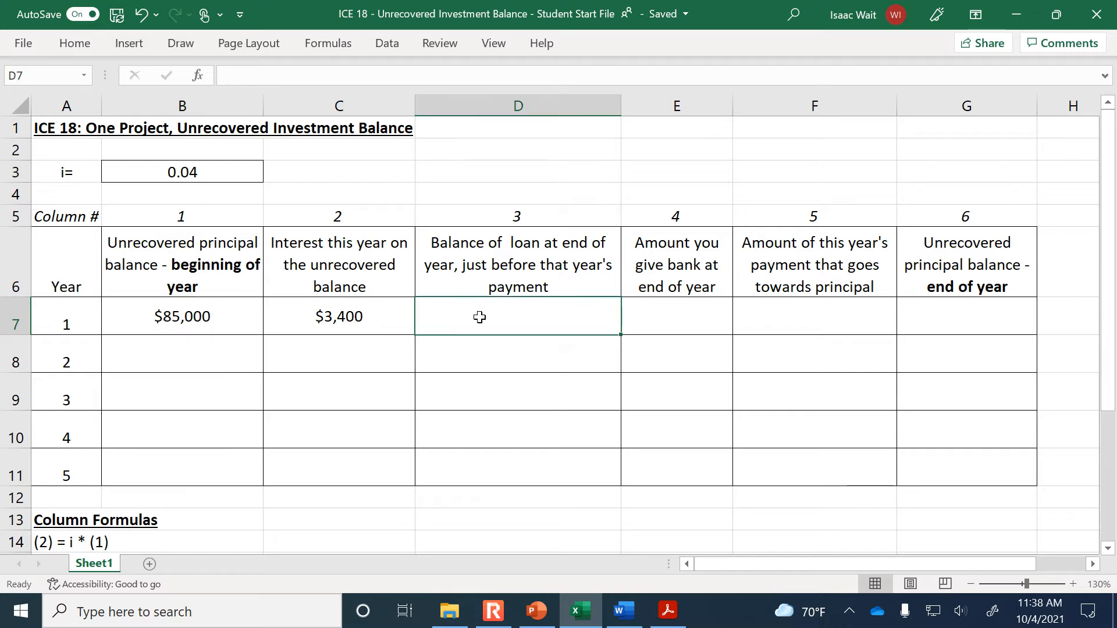
pyautogui.click(556, 610)
pyautogui.click(95, 319)
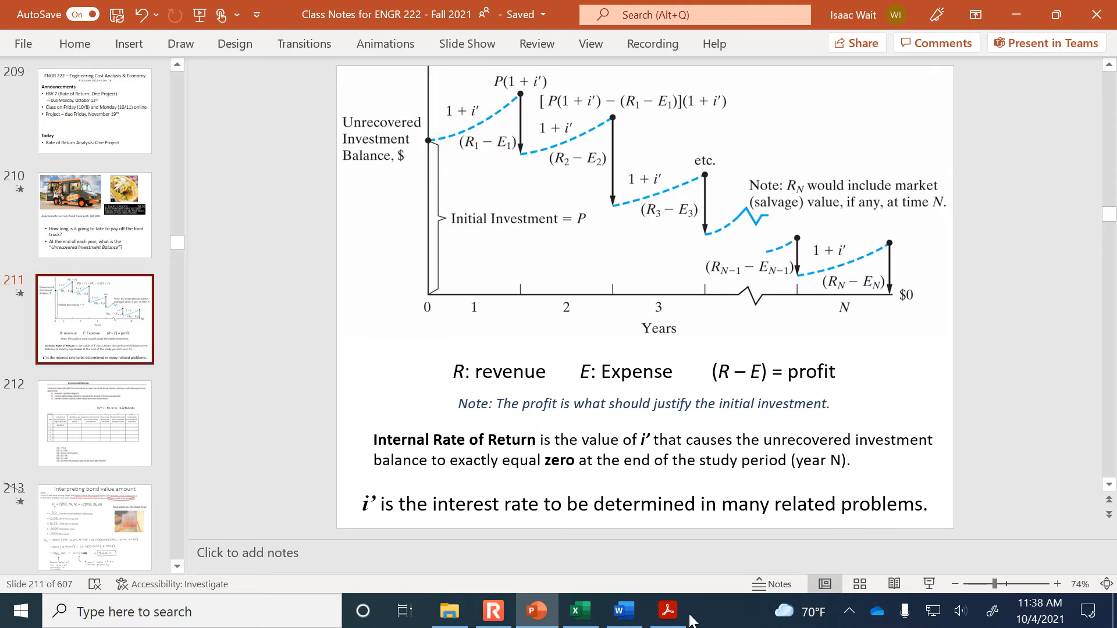
pyautogui.click(582, 611)
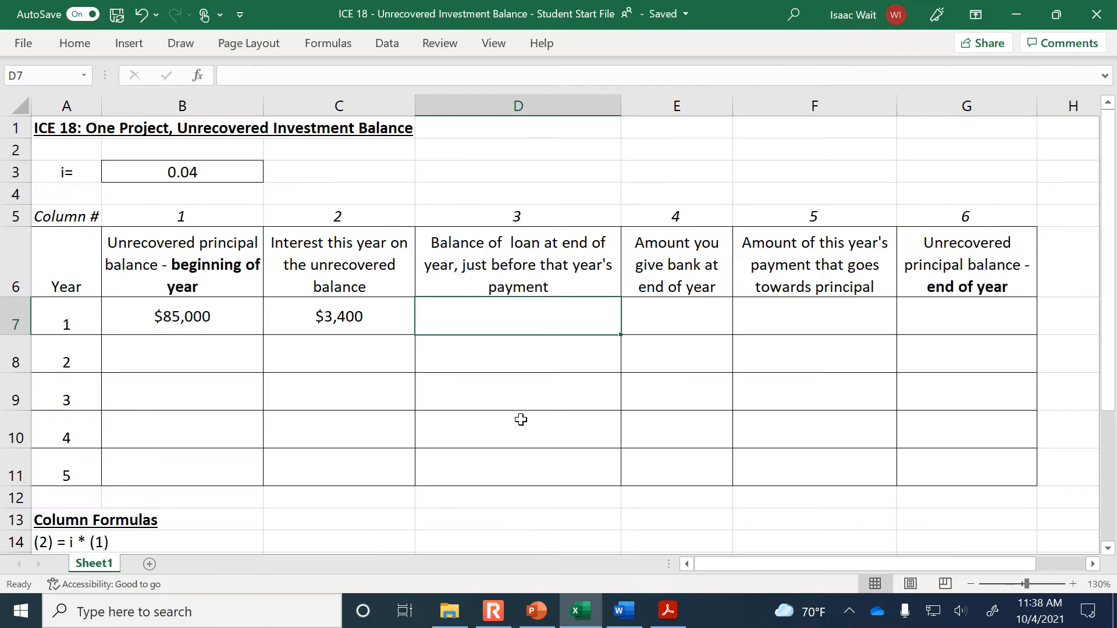
# Calculate year 1's loan balance just before payment in D7 with =B7+C7, following the listed column 3 formula
pyautogui.write('=')
pyautogui.scroll(-2, 521, 420)
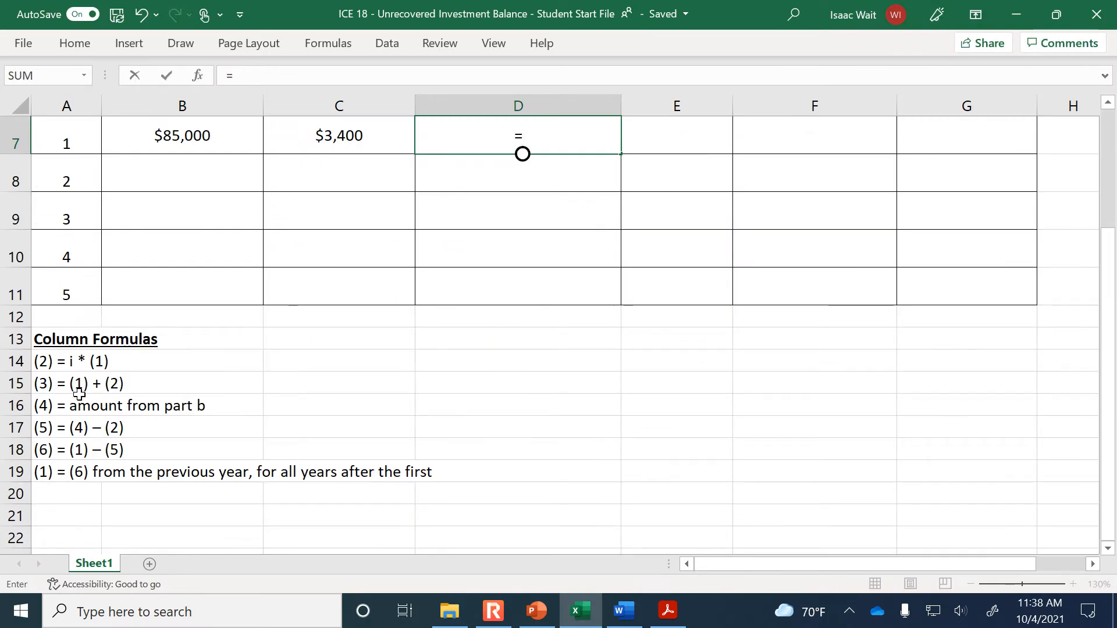
pyautogui.scroll(2, 99, 389)
pyautogui.click(182, 324)
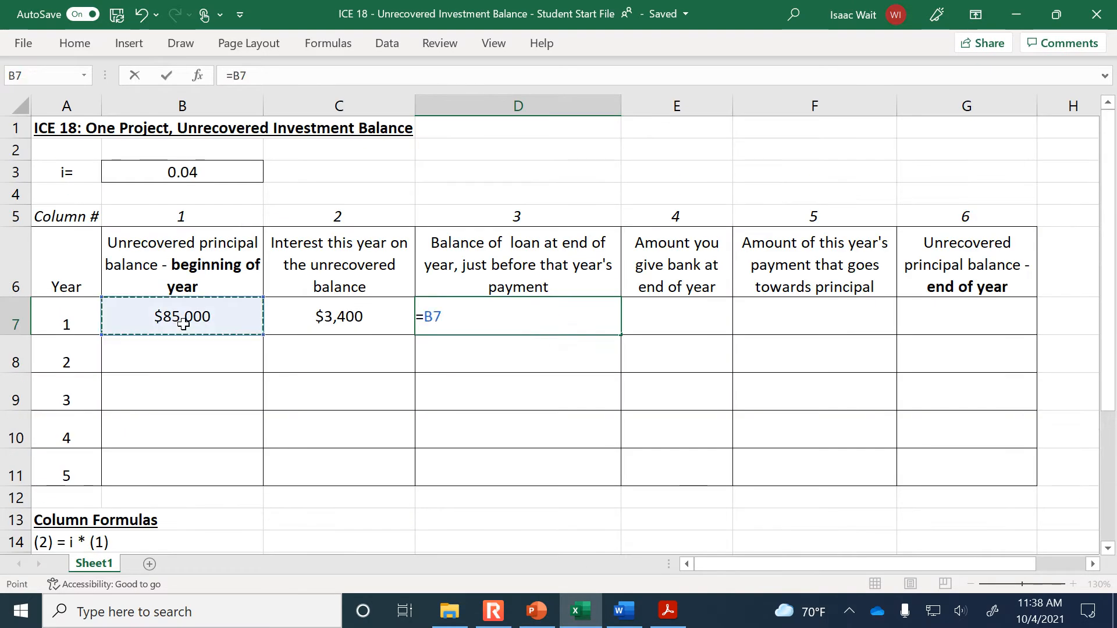
pyautogui.write('+')
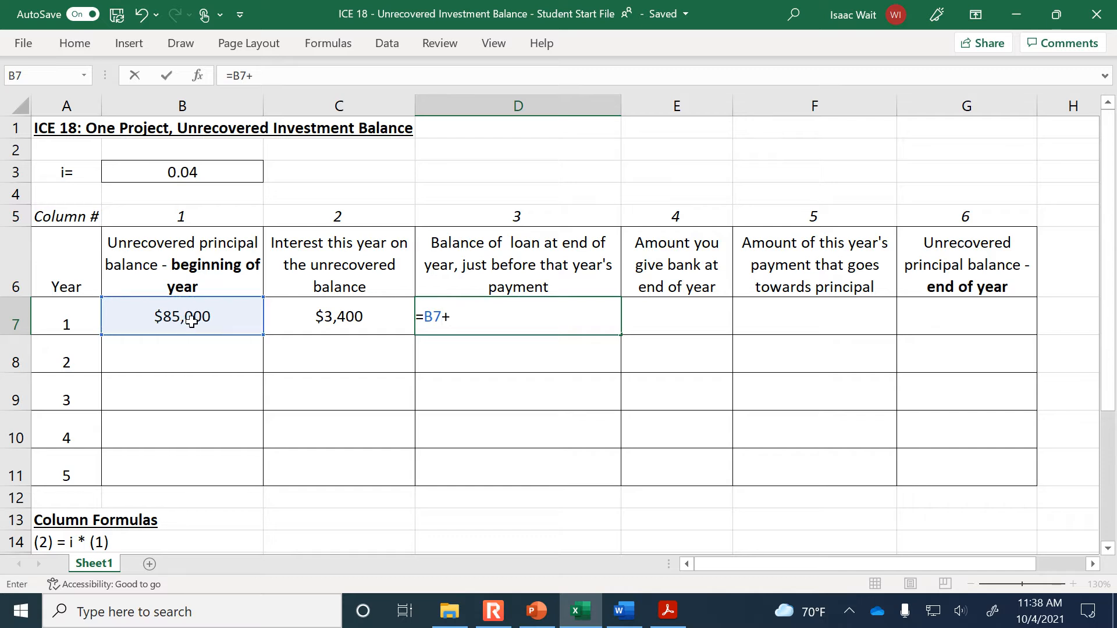
pyautogui.click(298, 316)
pyautogui.press('Return')
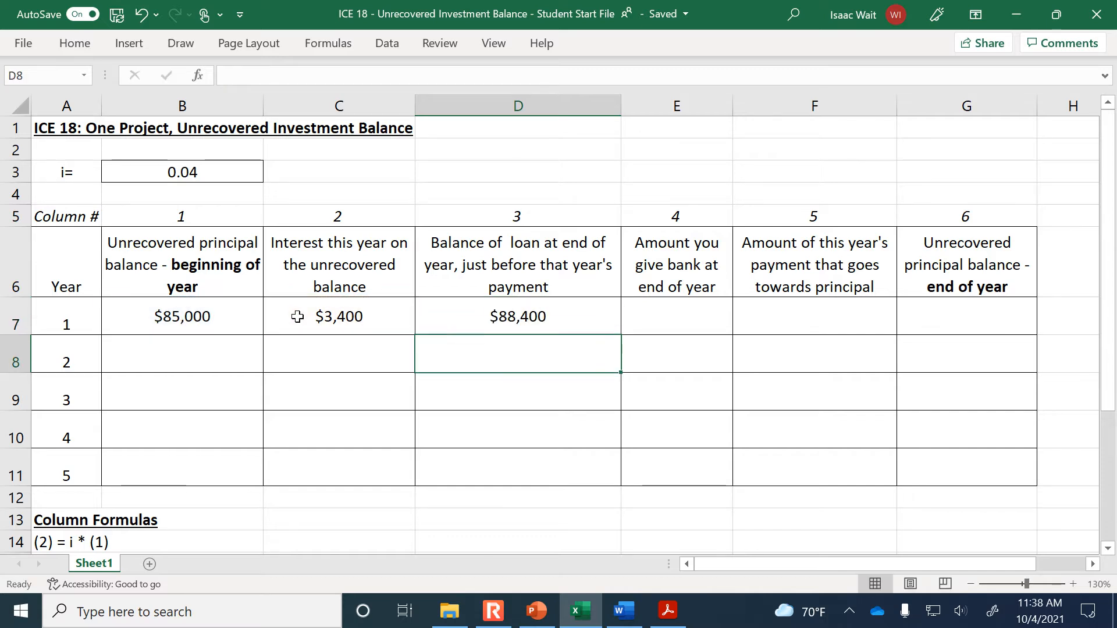
pyautogui.click(557, 314)
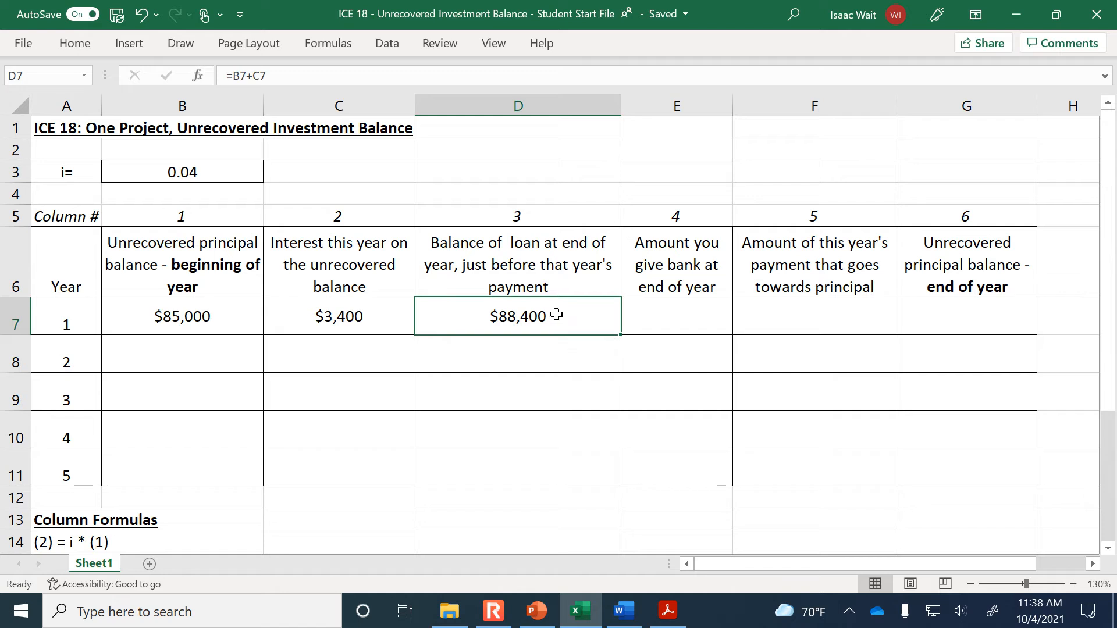
# Enter 19093.30 in E7 as the amount given to the bank at the end of year 1
pyautogui.click(688, 314)
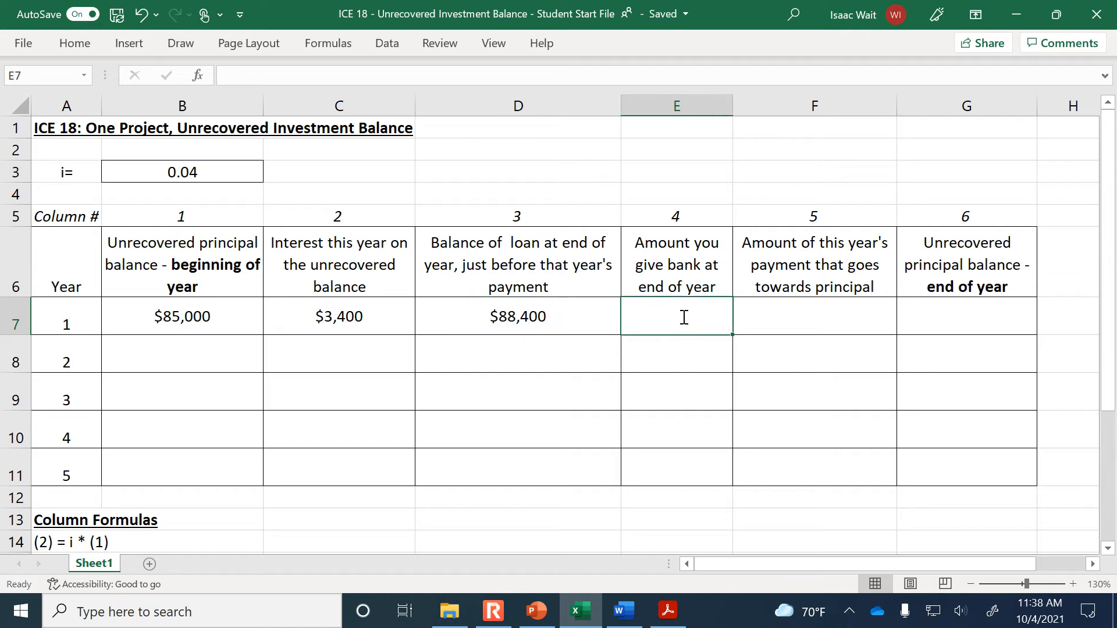
pyautogui.write('19')
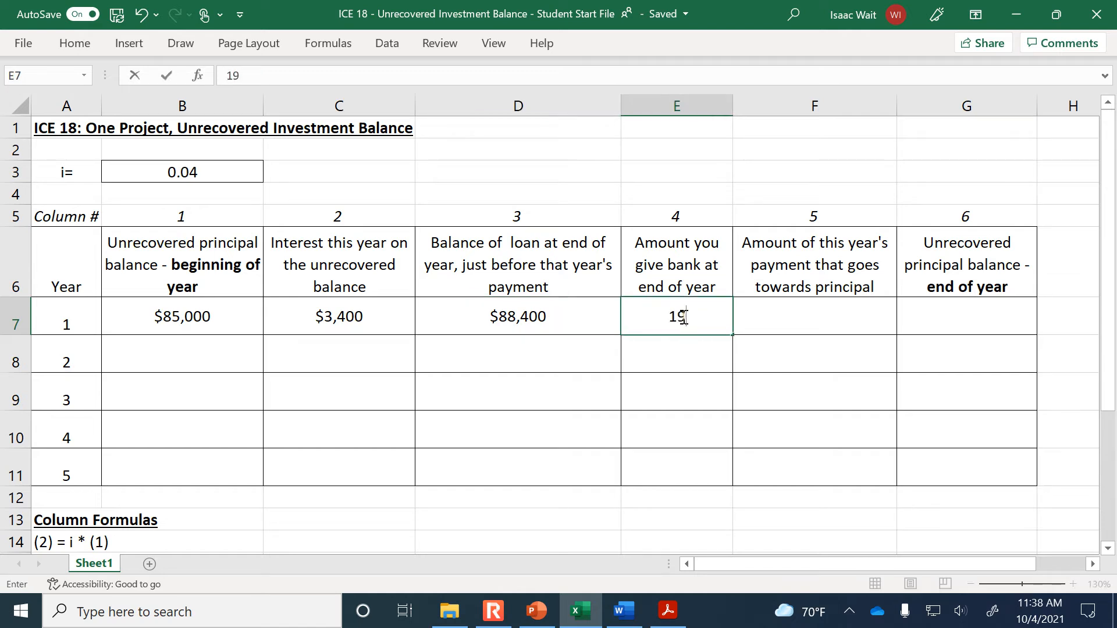
pyautogui.write('09')
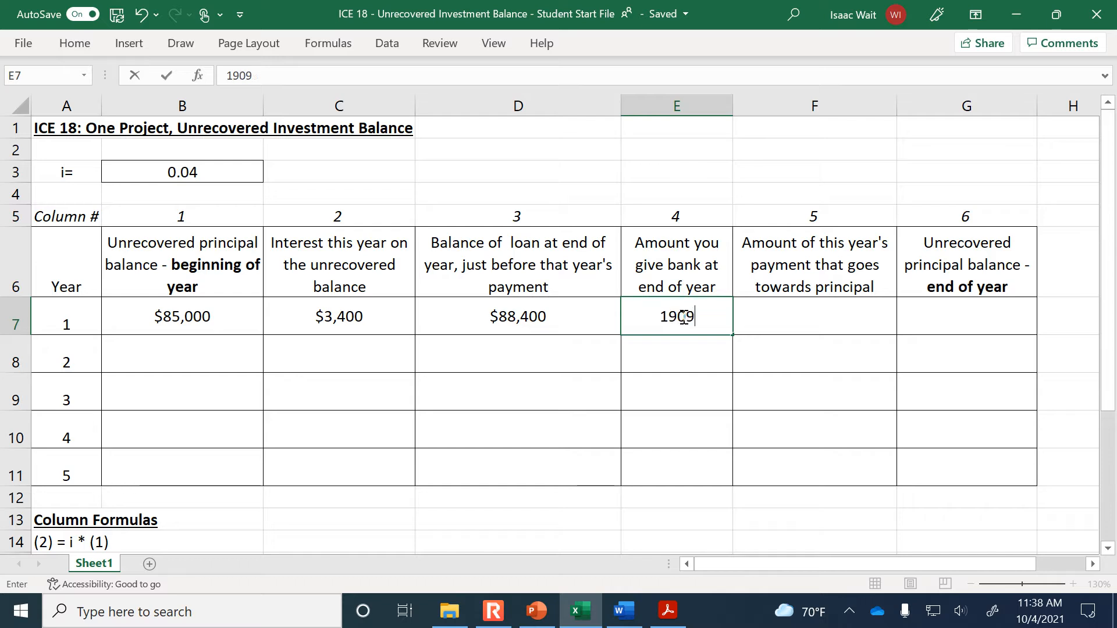
pyautogui.write('3.30')
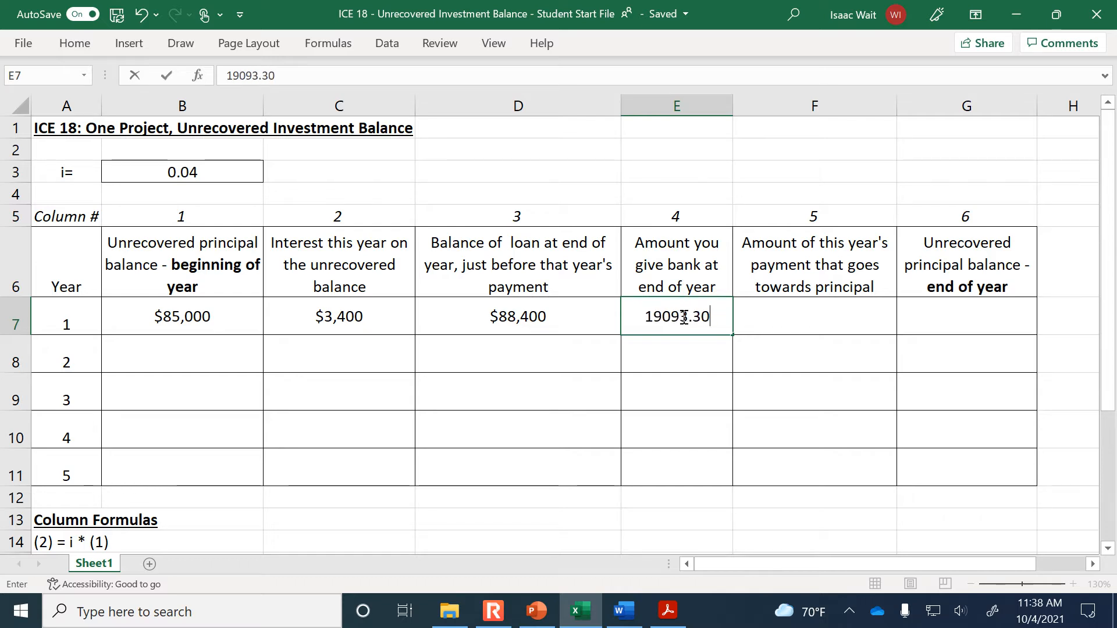
pyautogui.press('Return')
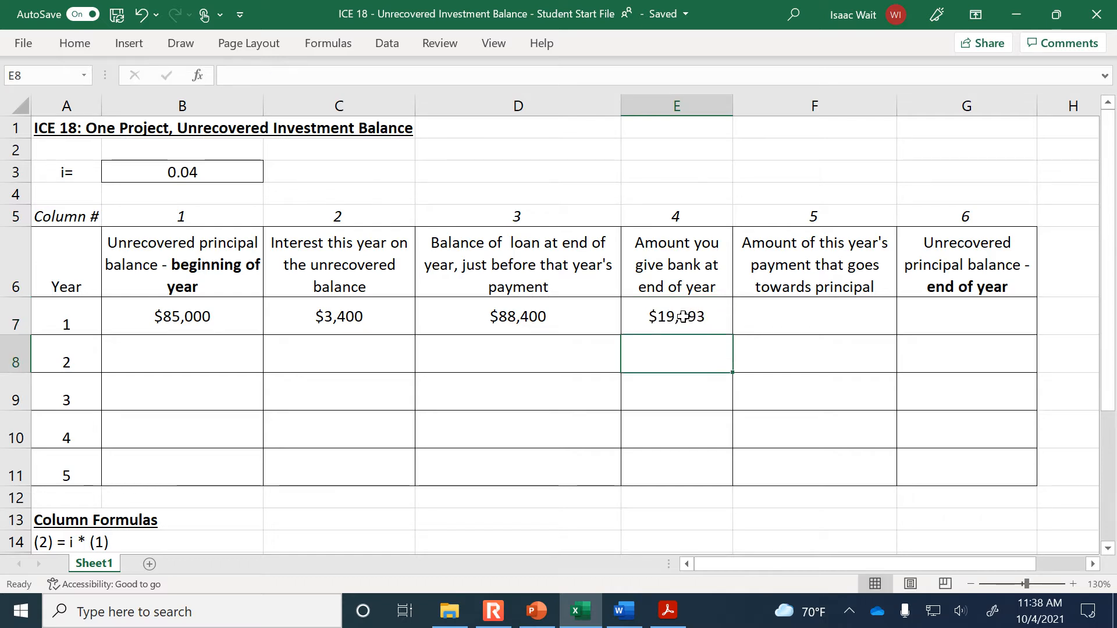
# Calculate the part of year 1's payment that goes towards principal in F7 with =E7-C7, following the column 5 formula
pyautogui.click(769, 317)
pyautogui.scroll(-2, 722, 365)
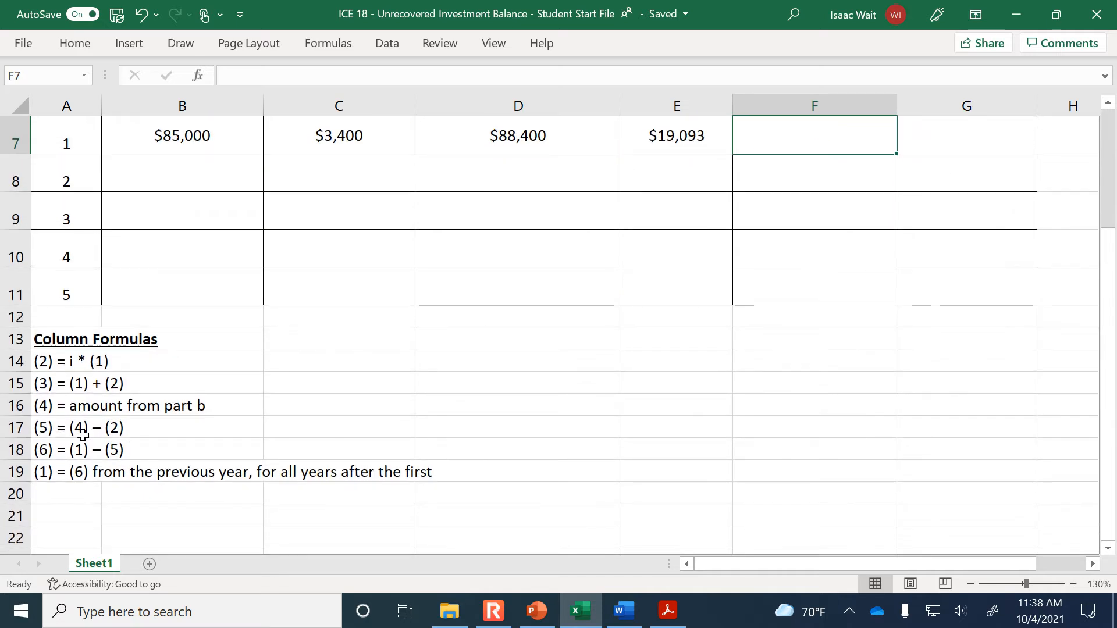
pyautogui.scroll(2, 86, 435)
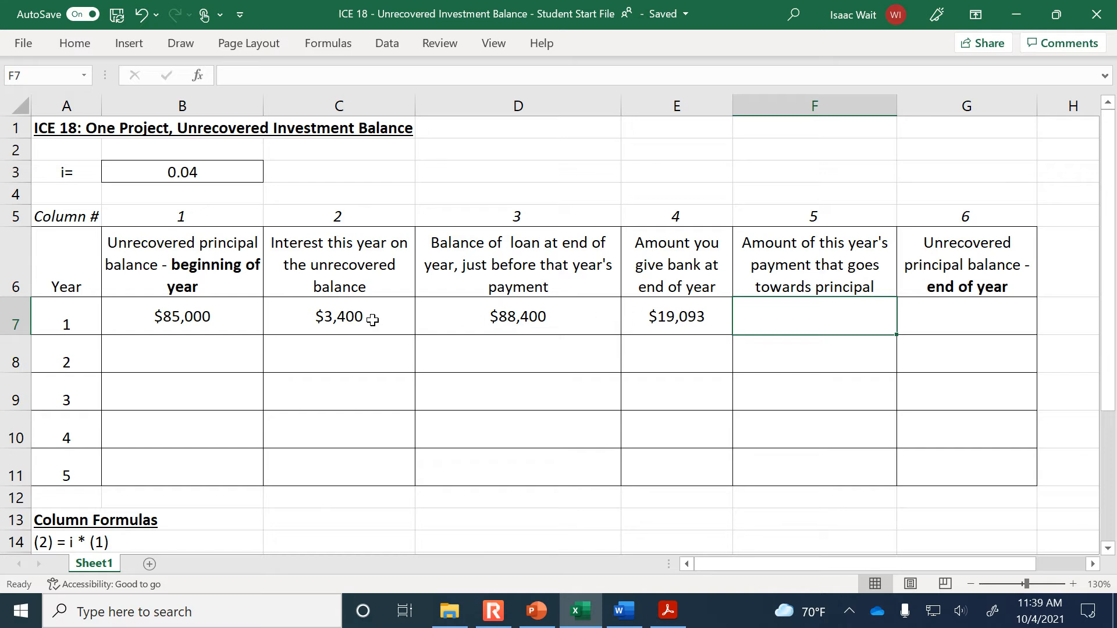
pyautogui.write('=')
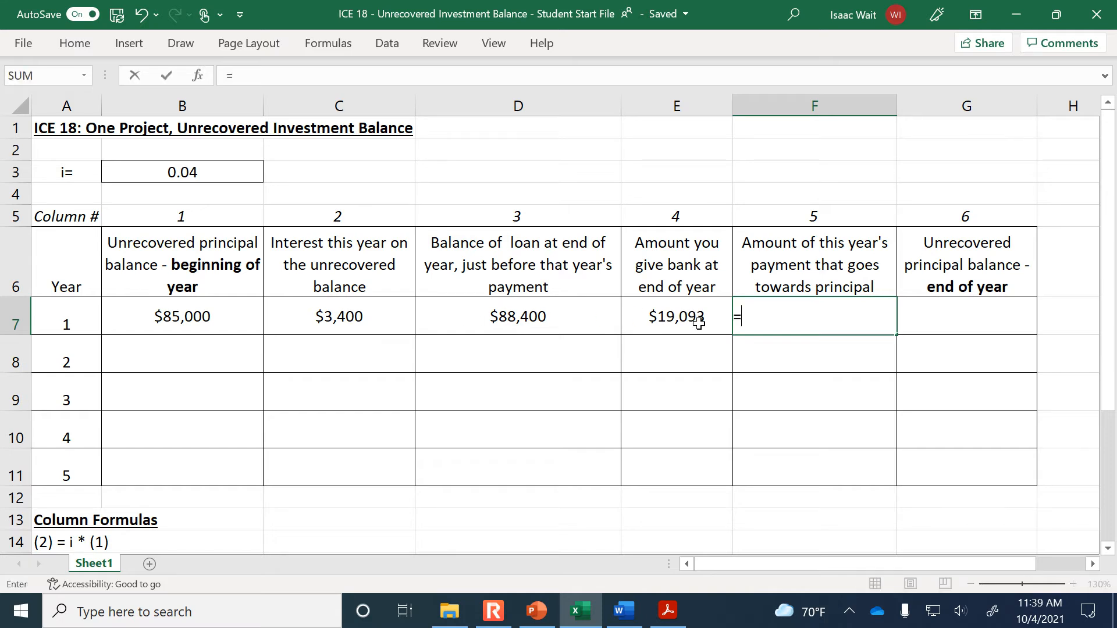
pyautogui.click(699, 324)
pyautogui.write('-')
pyautogui.click(361, 317)
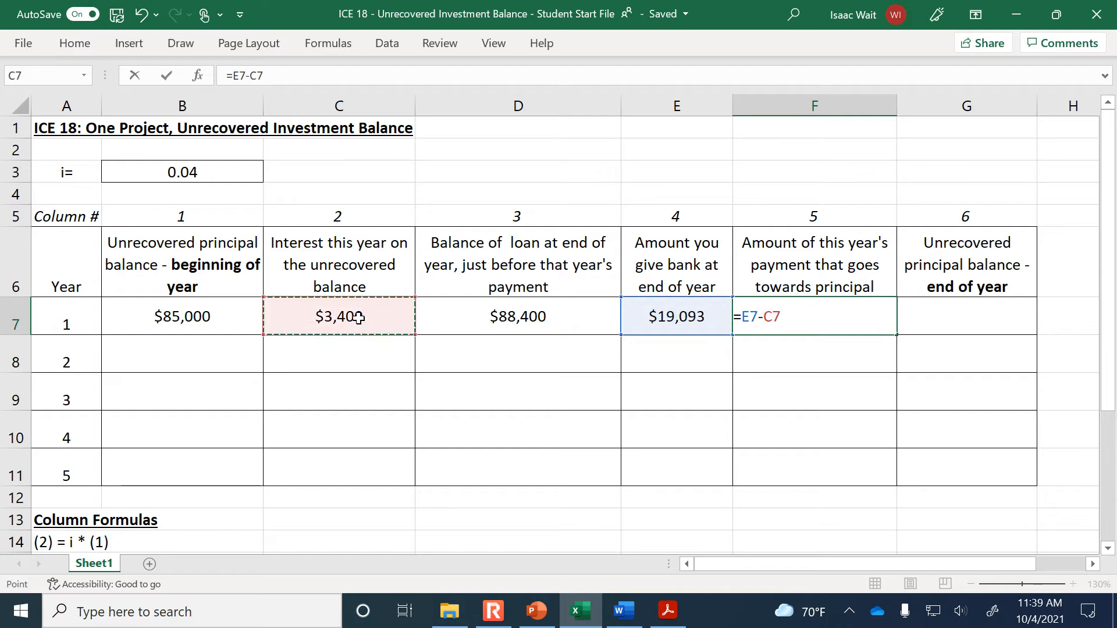
pyautogui.press('Return')
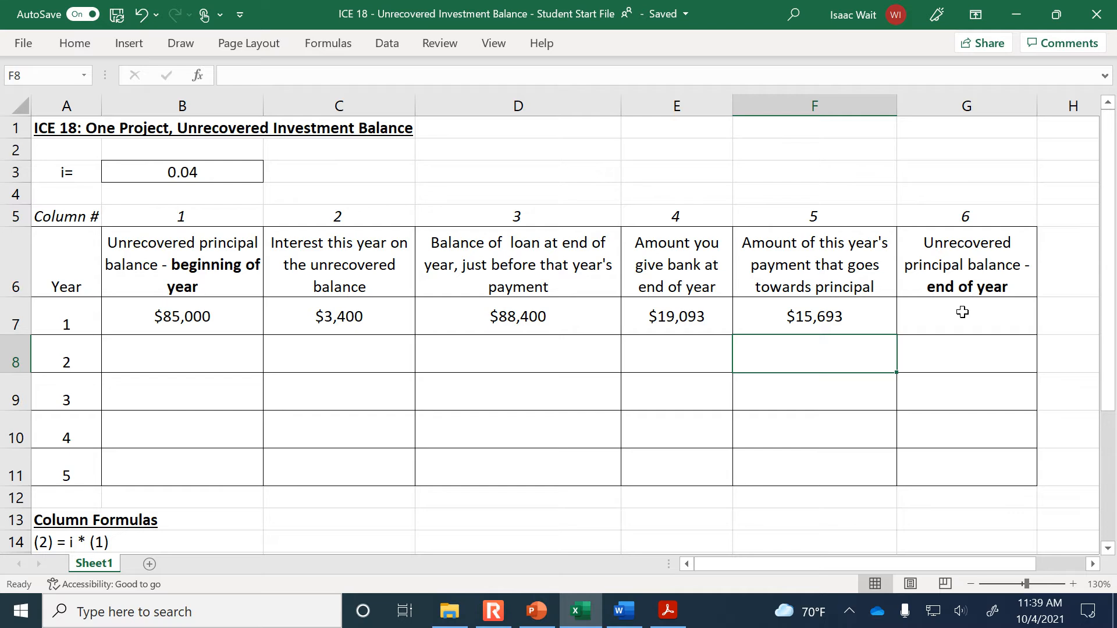
# Calculate year 1's end-of-year unrecovered principal balance in G7 with =B7-F7, following the column 6 formula
pyautogui.scroll(-2, 713, 367)
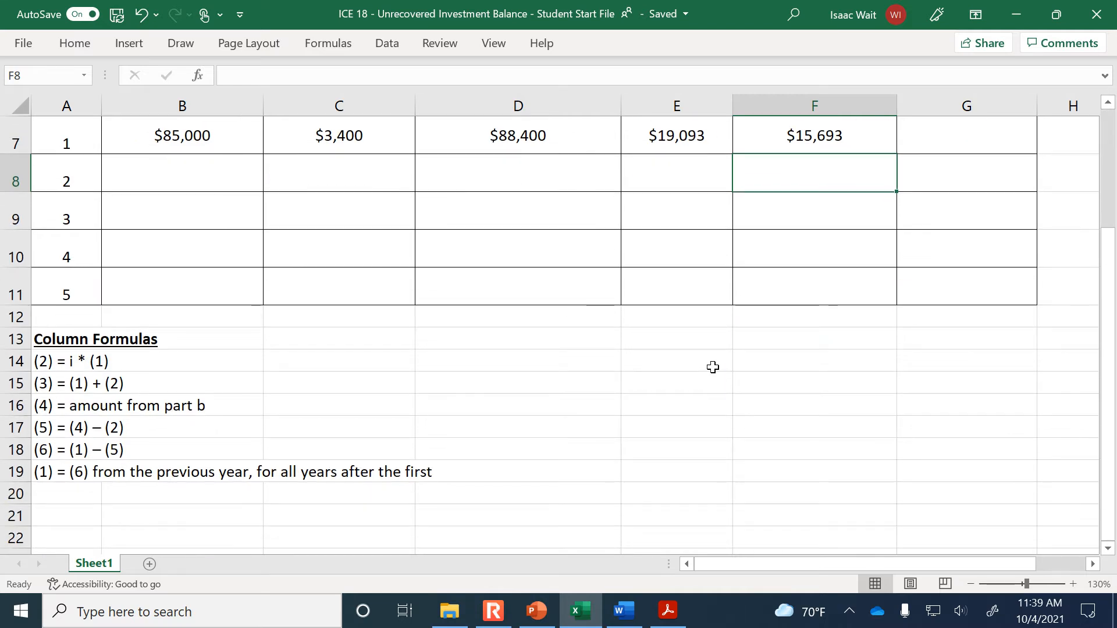
pyautogui.scroll(2, 289, 448)
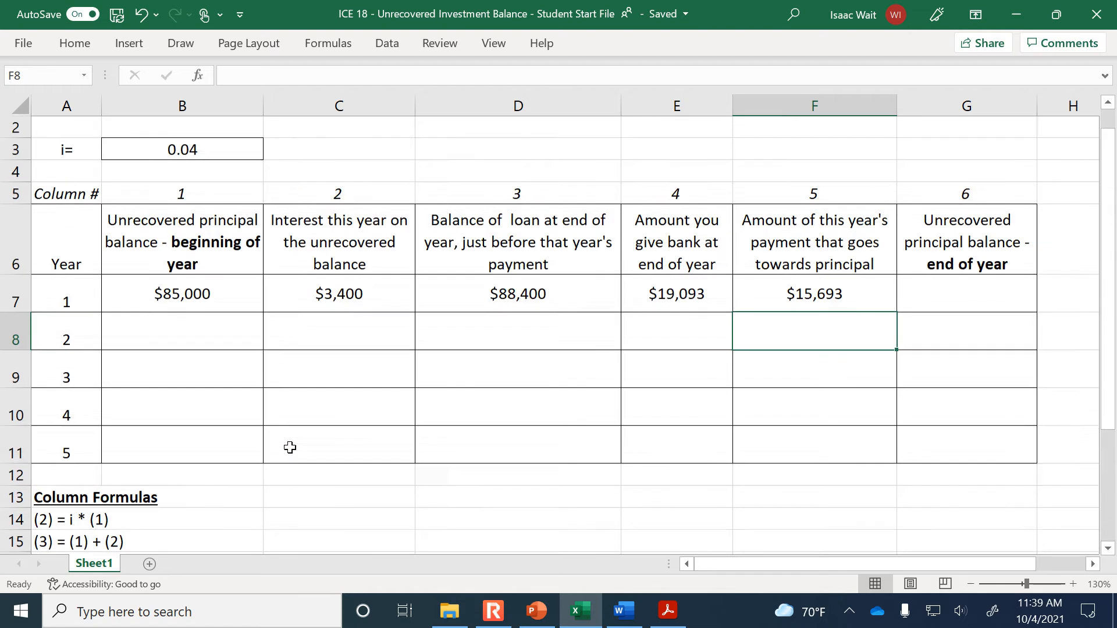
pyautogui.click(920, 312)
pyautogui.write('=')
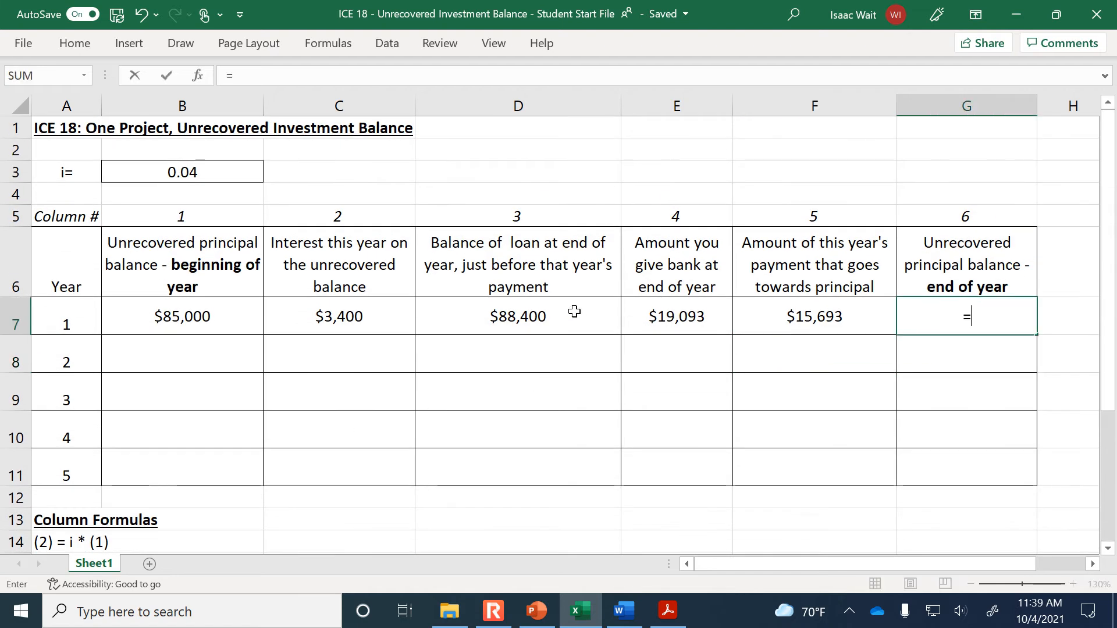
pyautogui.click(208, 324)
pyautogui.write('-')
pyautogui.click(844, 315)
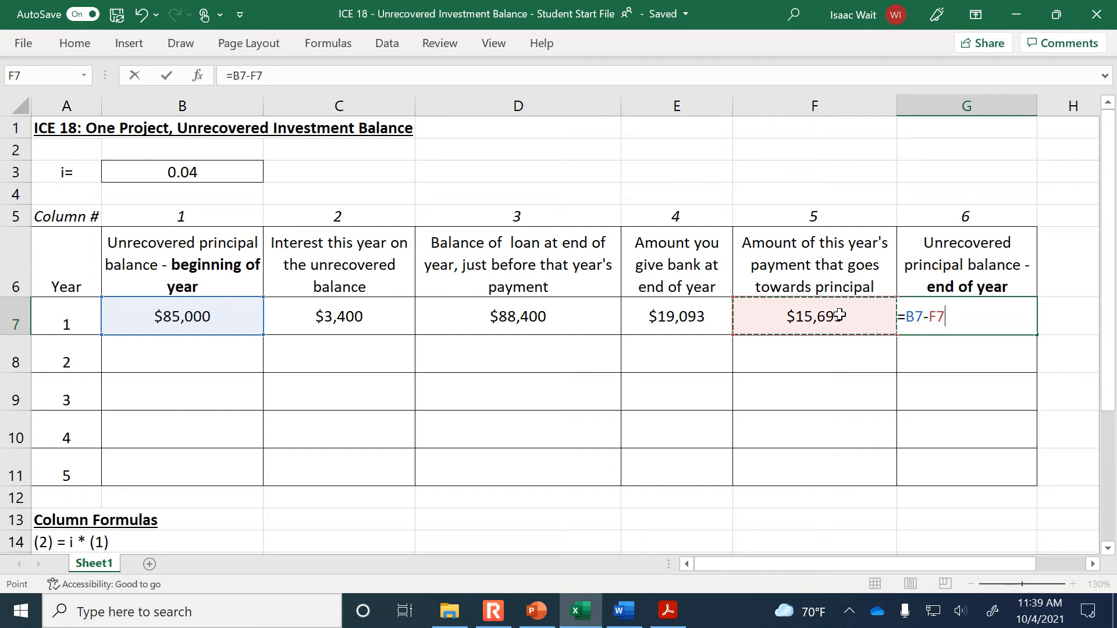
pyautogui.press('Return')
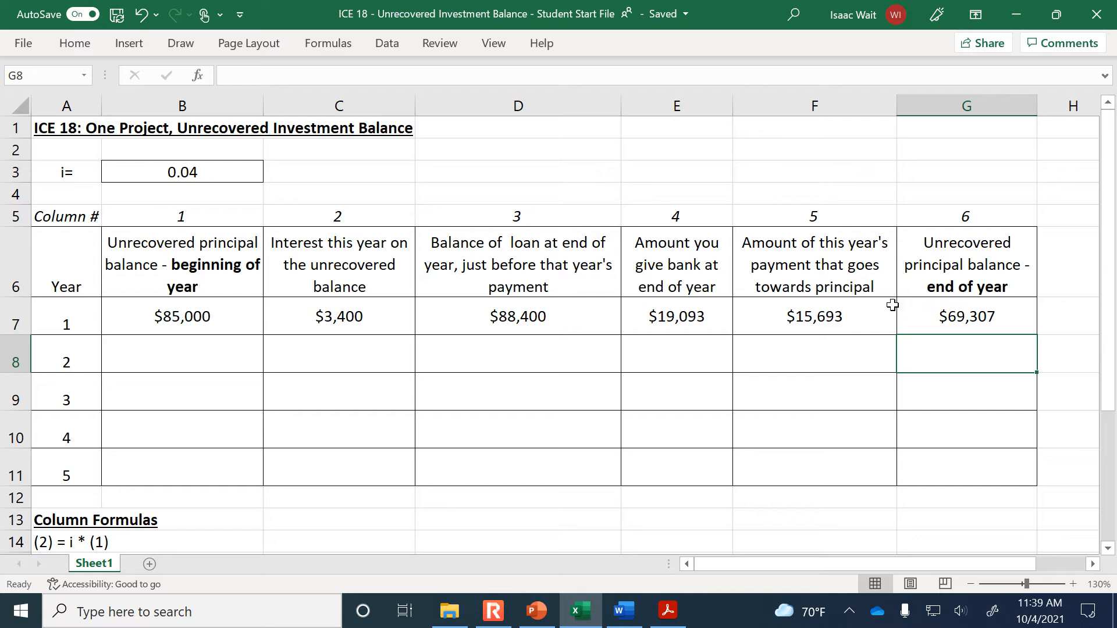
# Link year 2's beginning-of-year principal balance in B8 to year 1's end-of-year balance with =G7
pyautogui.click(186, 357)
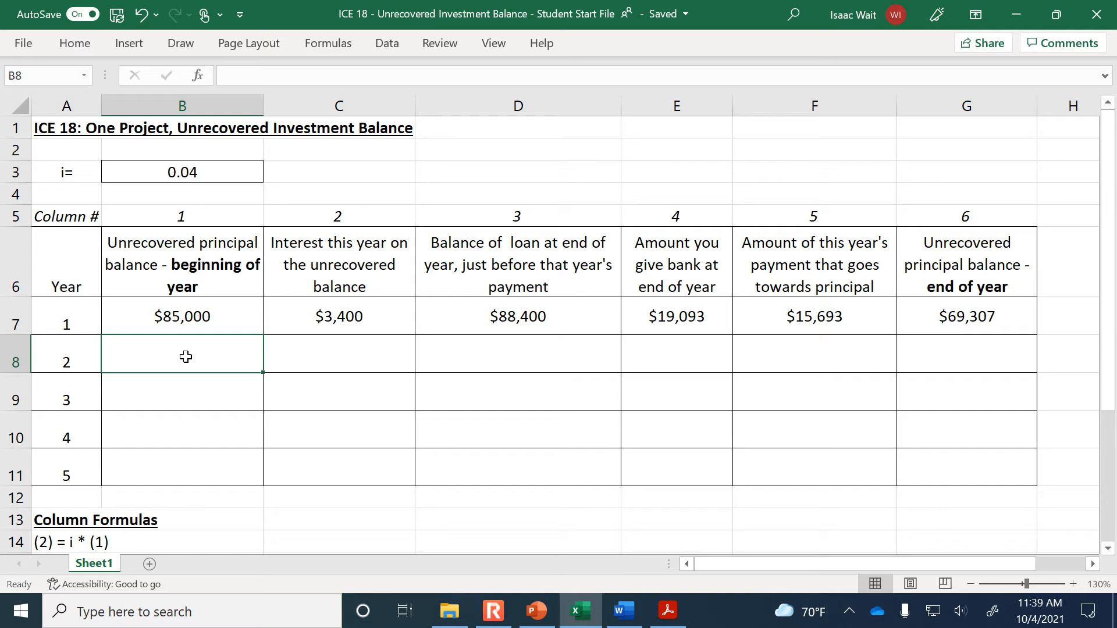
pyautogui.write('=')
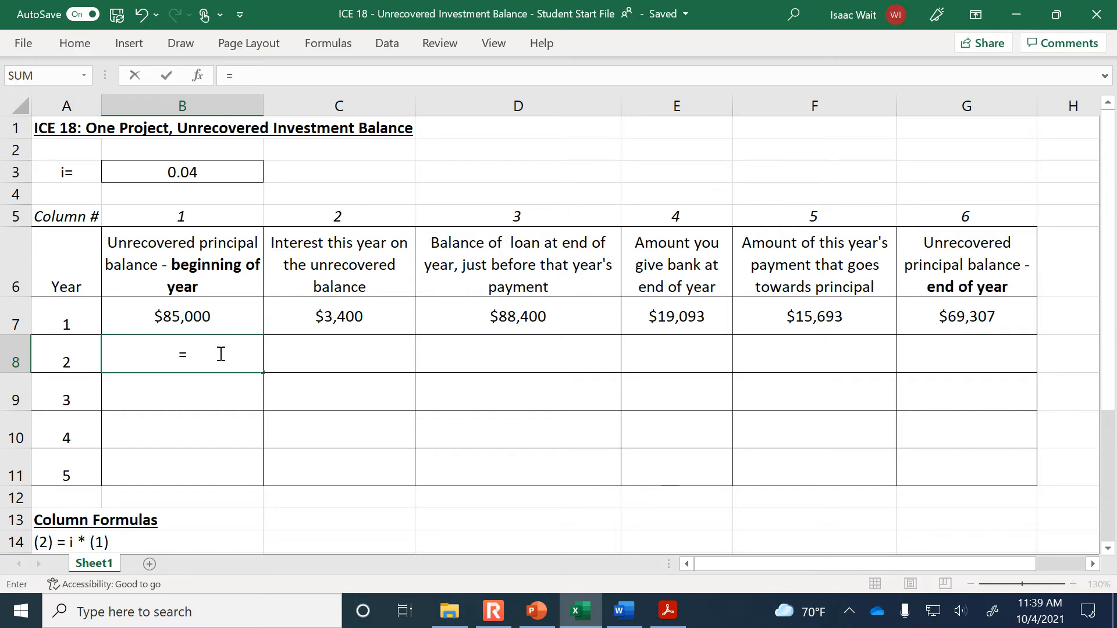
pyautogui.click(966, 314)
pyautogui.press('Return')
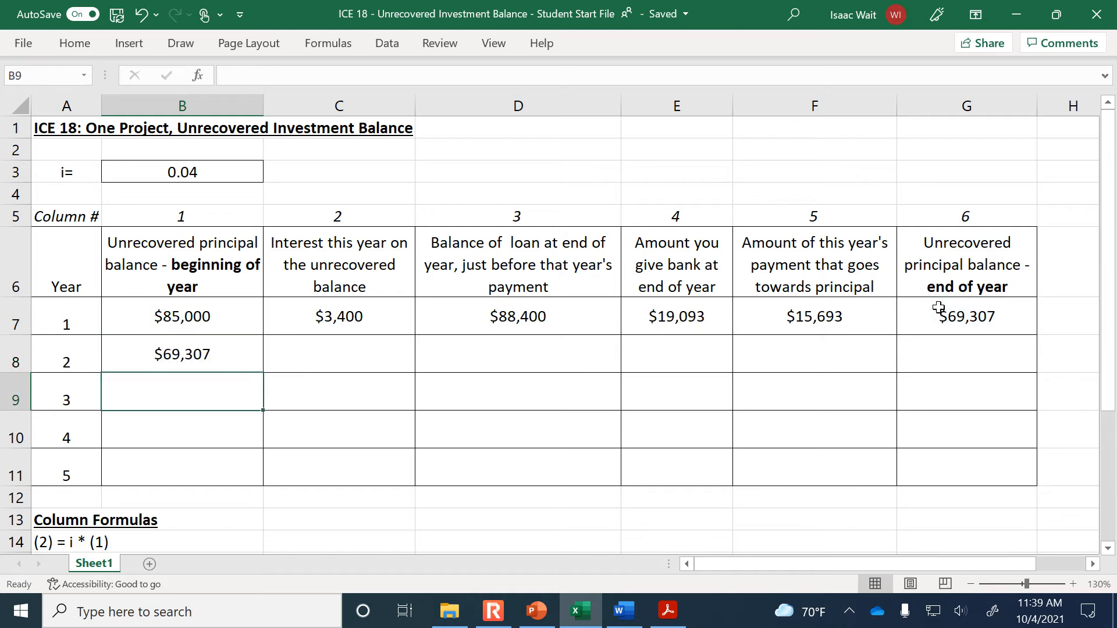
# Copy year 1's formulas and payment from C7:G7 down one row into year 2
pyautogui.moveTo(376, 314); pyautogui.dragTo(928, 302)
pyautogui.click(313, 349)
pyautogui.moveTo(315, 320); pyautogui.dragTo(915, 317)
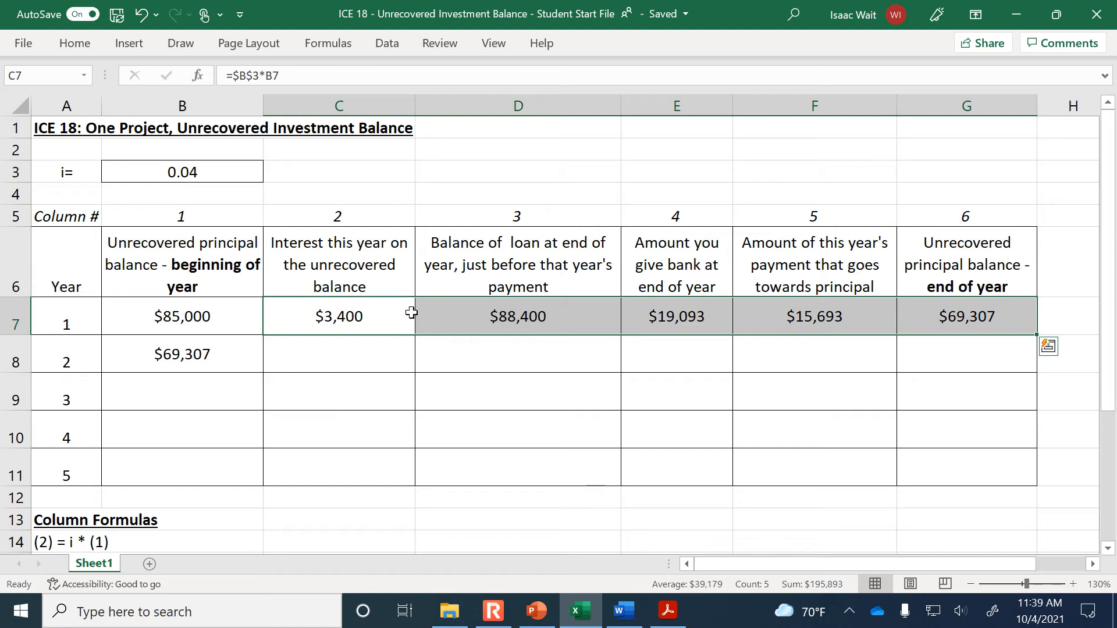
pyautogui.moveTo(1037, 336); pyautogui.dragTo(1036, 362)
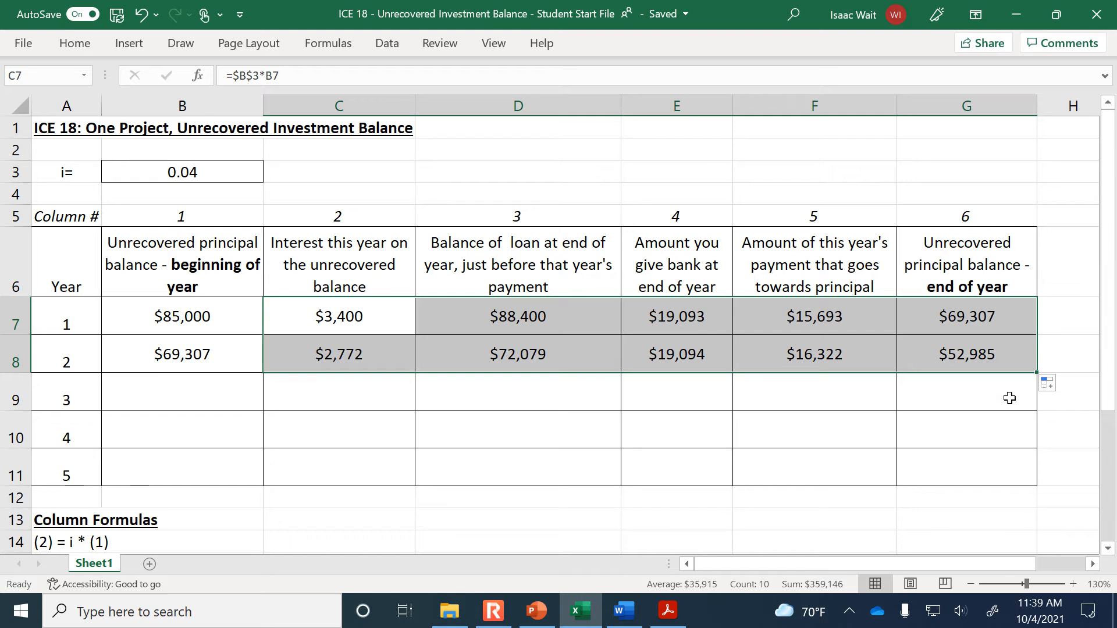
# Fill year 2's row B8:G8 down through year 5 in row 11
pyautogui.moveTo(145, 351); pyautogui.dragTo(1035, 416)
pyautogui.moveTo(217, 351); pyautogui.dragTo(1027, 479)
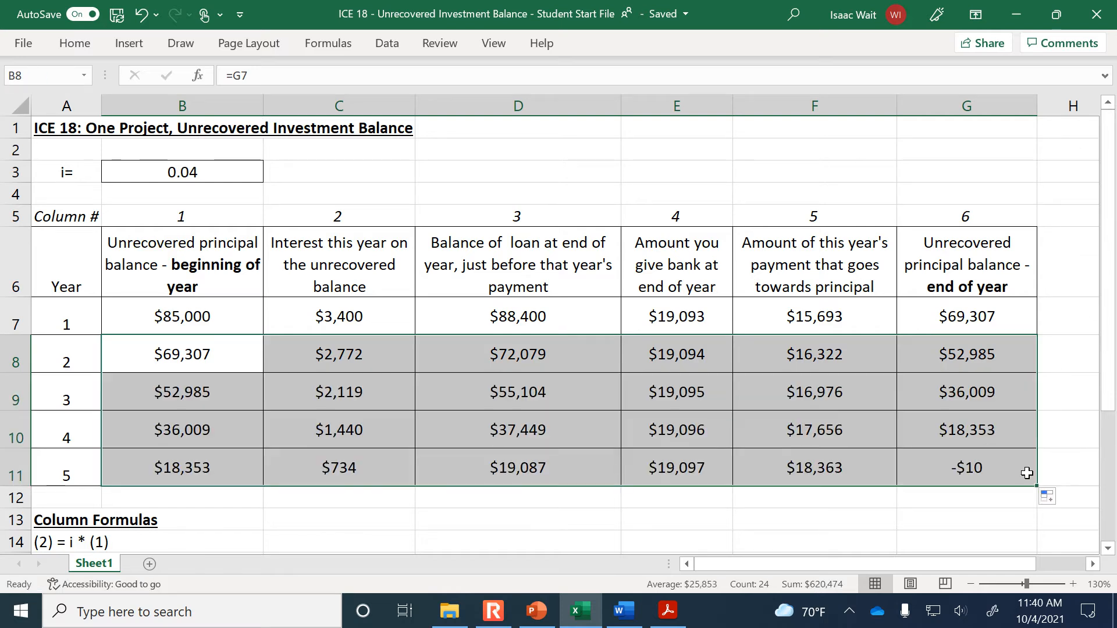
pyautogui.click(1049, 449)
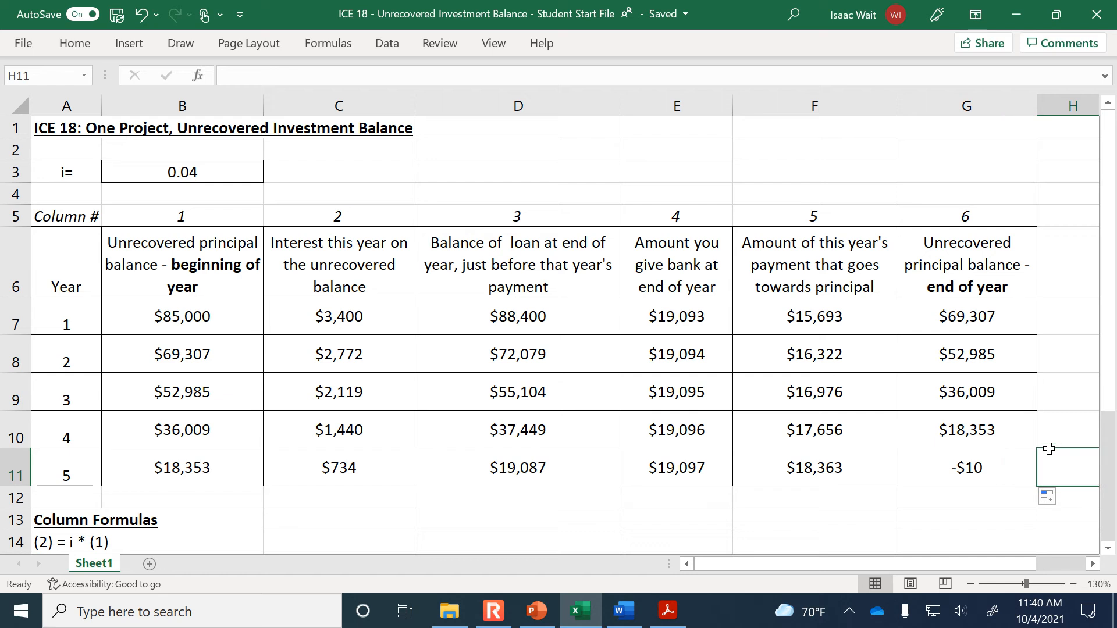
# Correct year 2's payment in E8 to 19093.3 and fill the same constant payment down through E11
pyautogui.click(678, 319)
pyautogui.click(684, 345)
pyautogui.click(687, 386)
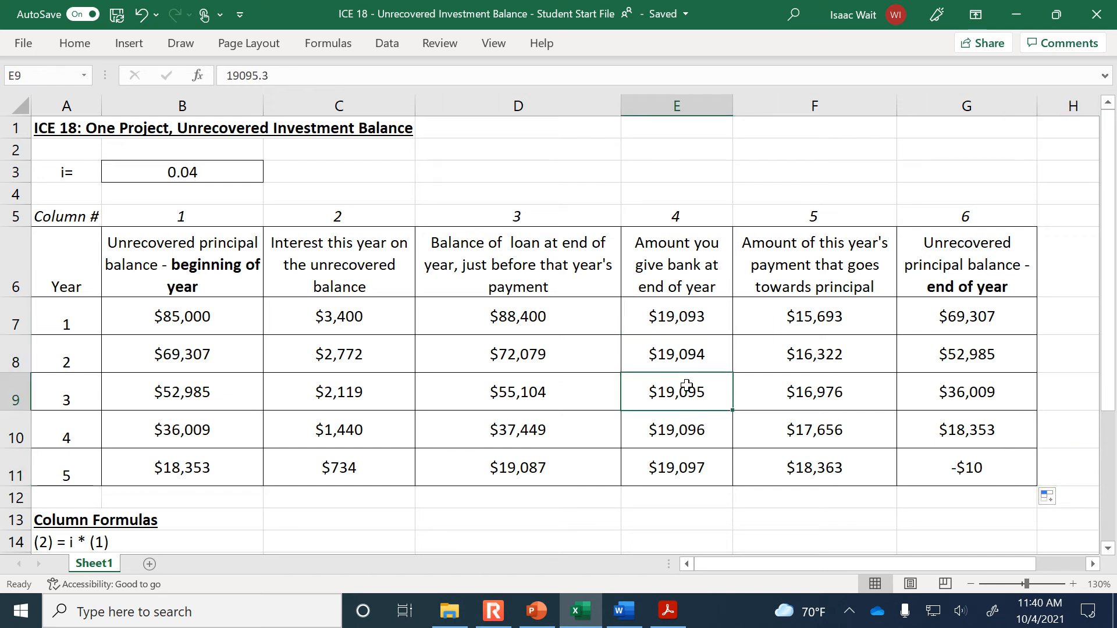
pyautogui.click(688, 321)
pyautogui.click(684, 344)
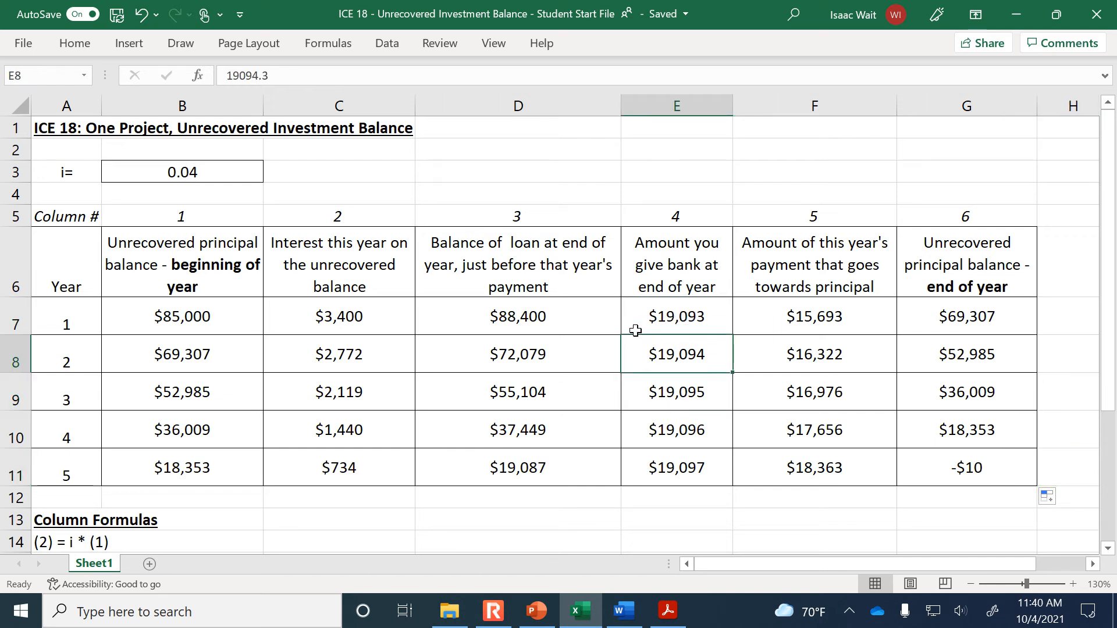
pyautogui.write('19')
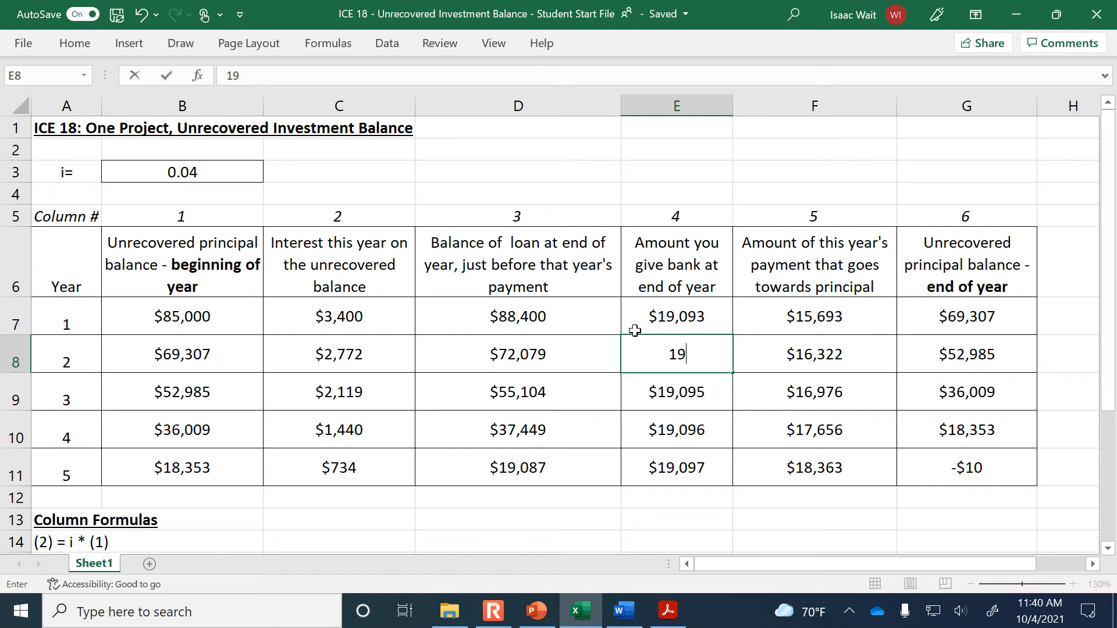
pyautogui.write('093.3')
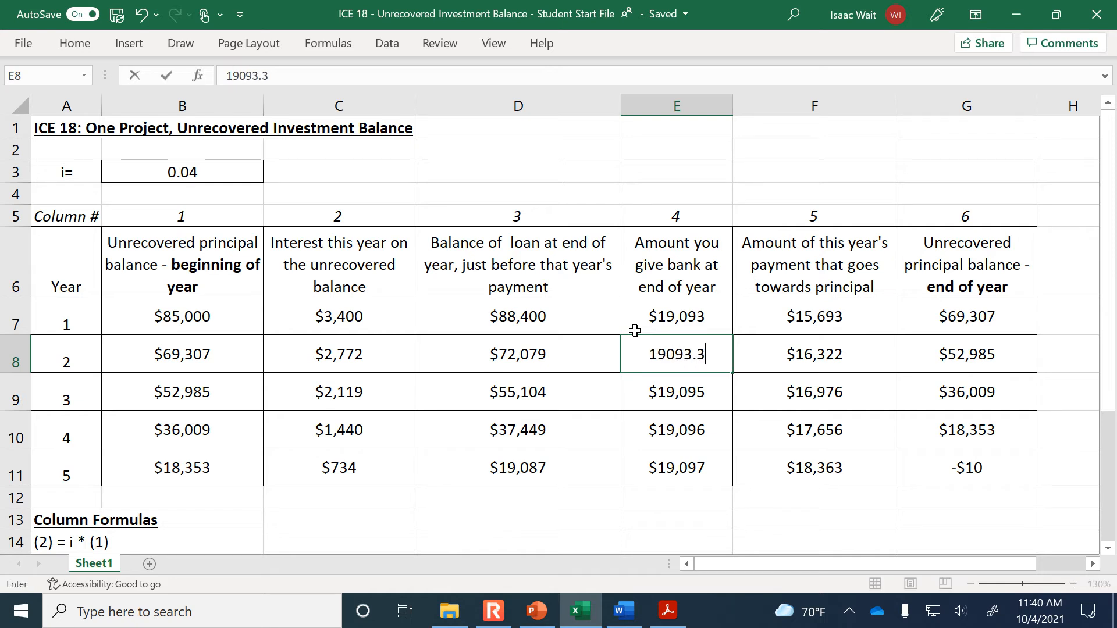
pyautogui.press('Return')
pyautogui.moveTo(636, 330); pyautogui.dragTo(730, 471)
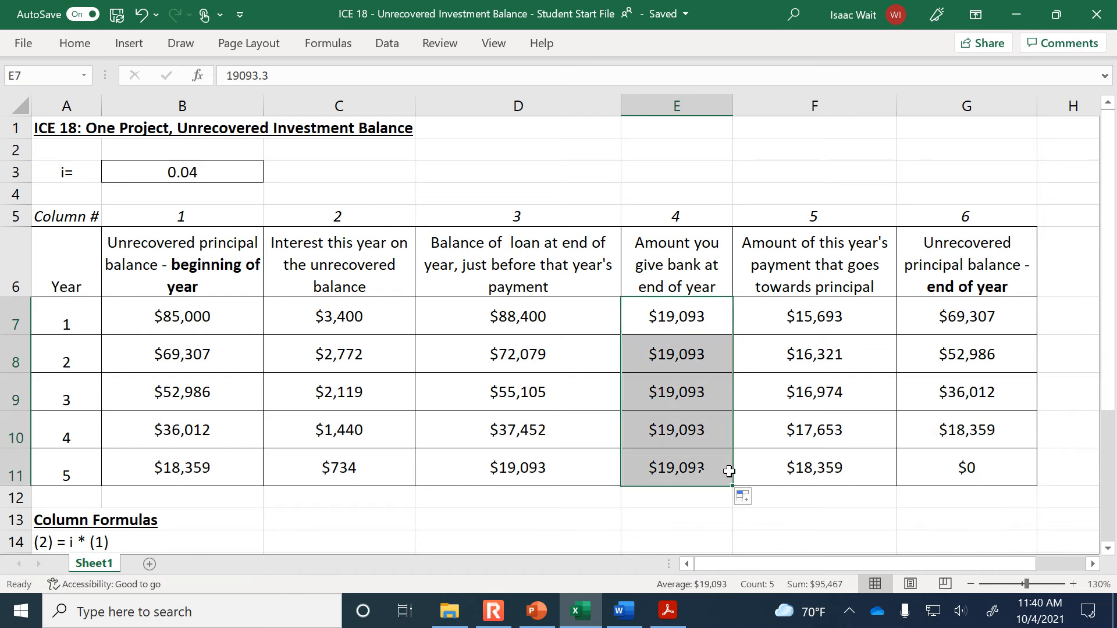
# Show the annual payments in E7:E11 with two decimal places
pyautogui.click(87, 45)
pyautogui.click(518, 105)
pyautogui.click(517, 105)
# Show the end-of-year unrecovered principal balances in G7:G11 with two decimal places
pyautogui.click(933, 314)
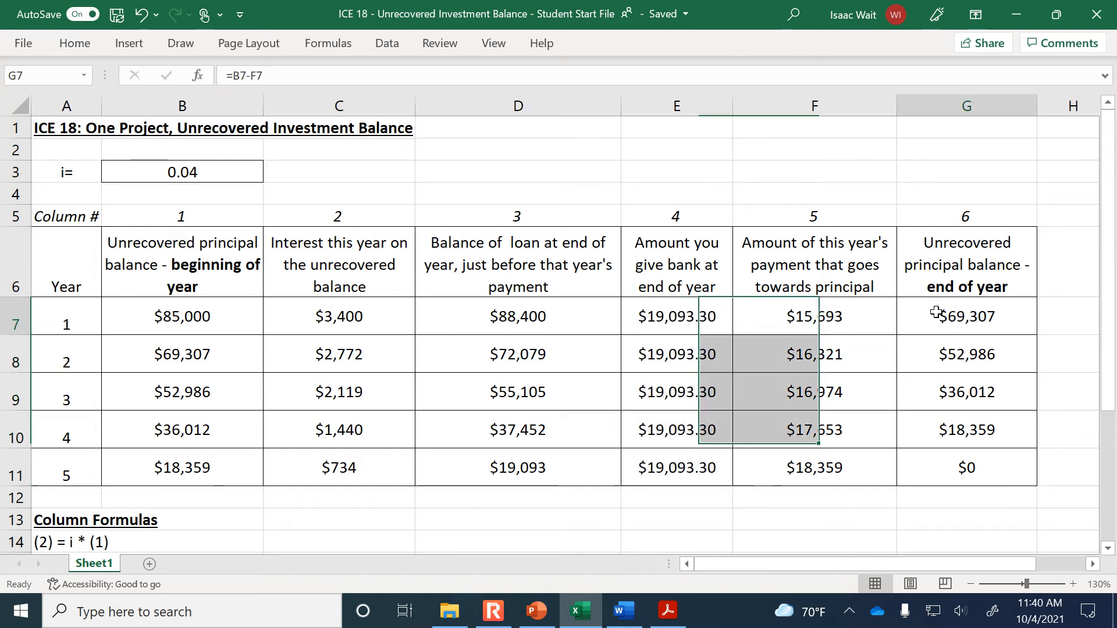
pyautogui.moveTo(936, 314); pyautogui.dragTo(945, 469)
pyautogui.click(80, 53)
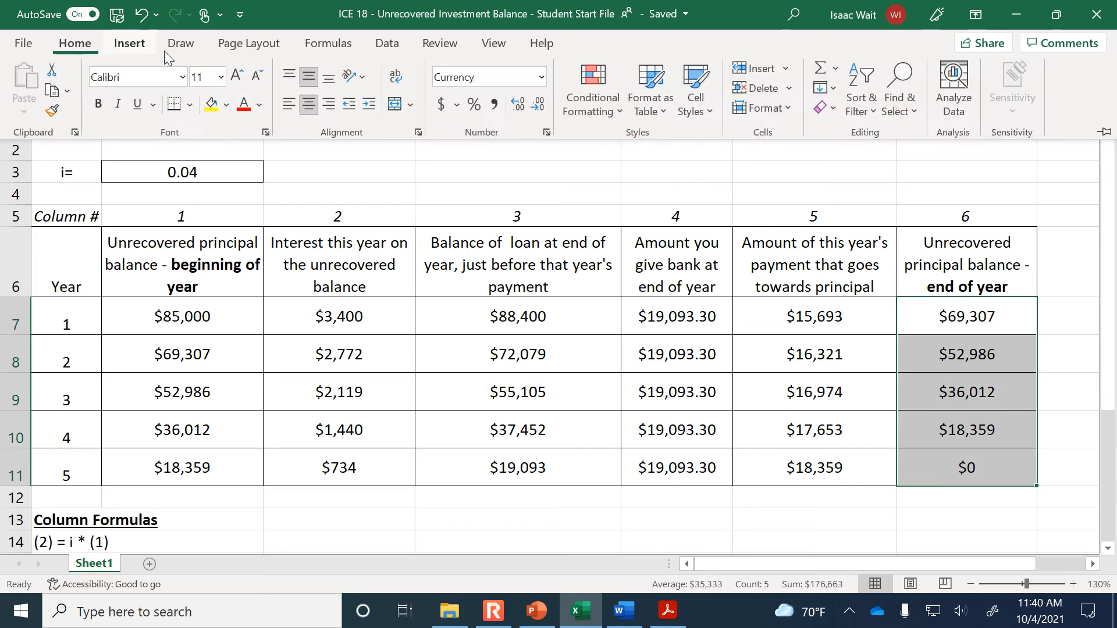
pyautogui.click(515, 107)
pyautogui.click(515, 106)
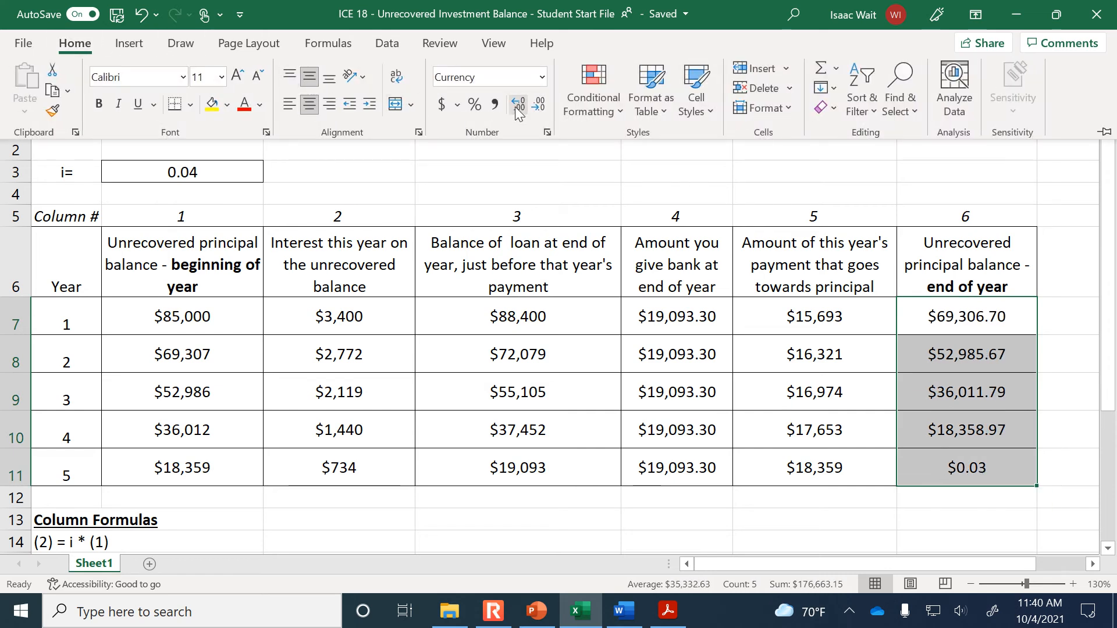
pyautogui.click(910, 497)
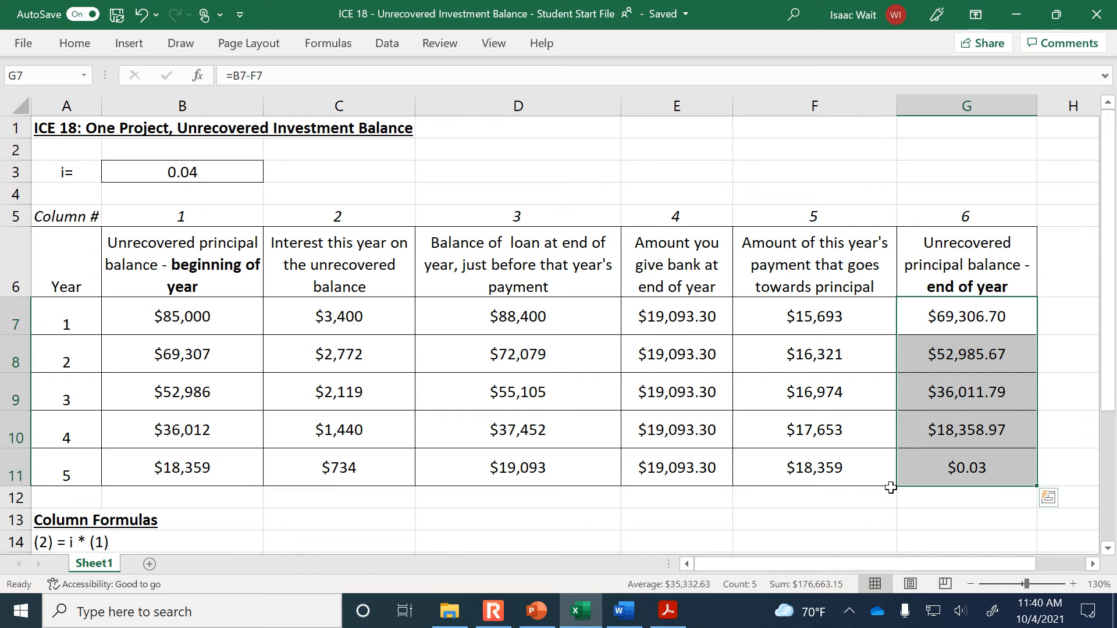
pyautogui.click(870, 505)
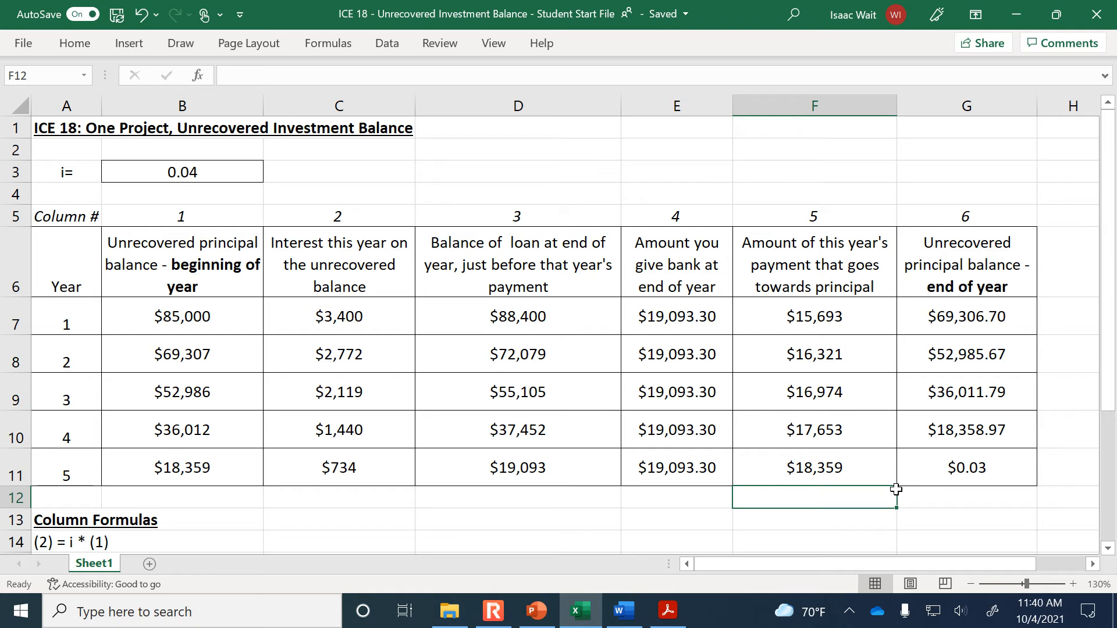
# Review the loan exercise instructions in the Word document, then compare them with the Excel table's column headings
pyautogui.click(669, 315)
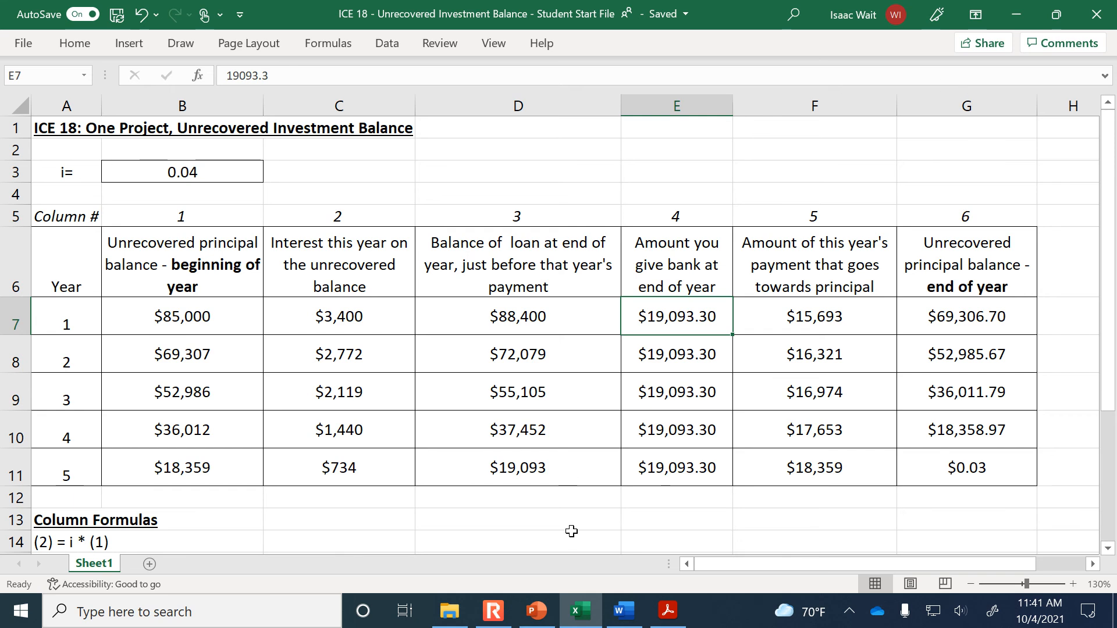
pyautogui.click(623, 622)
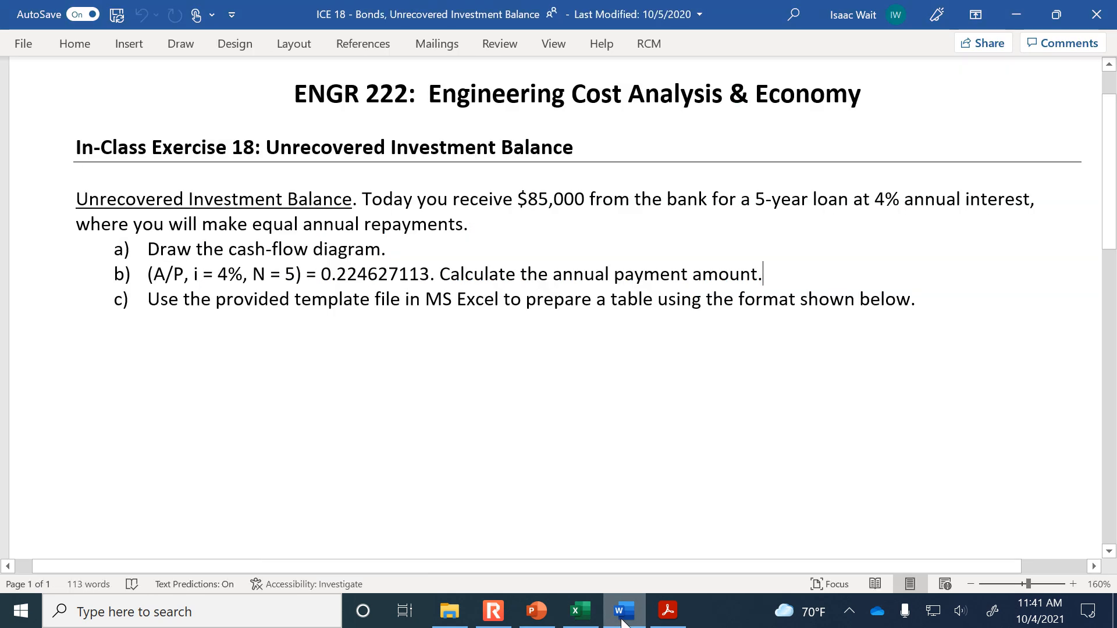
pyautogui.click(970, 584)
pyautogui.click(970, 584)
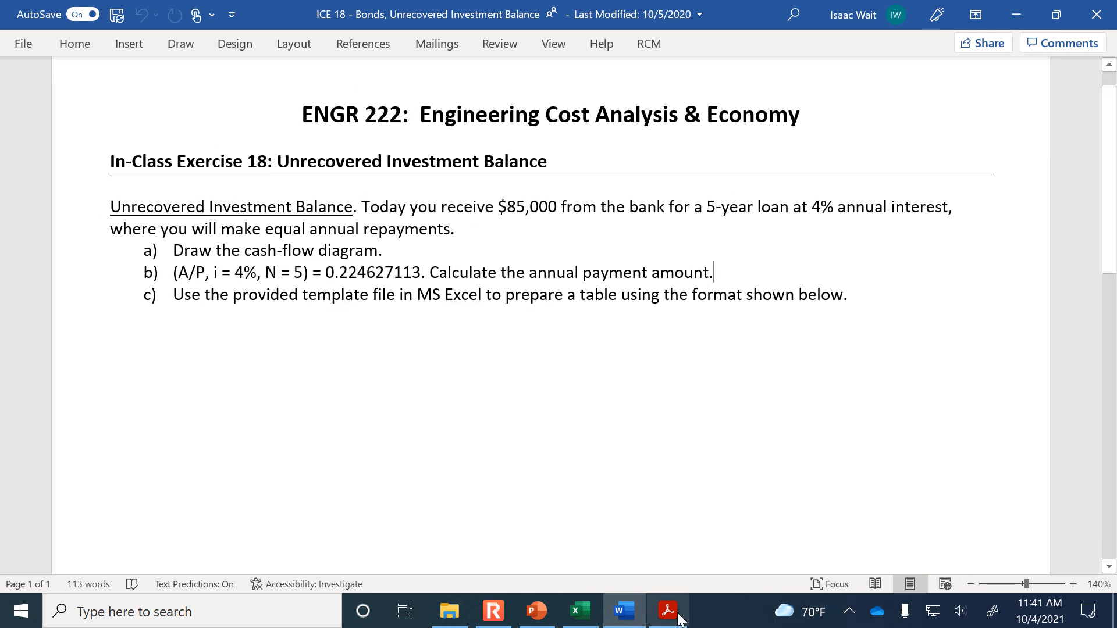
pyautogui.click(579, 623)
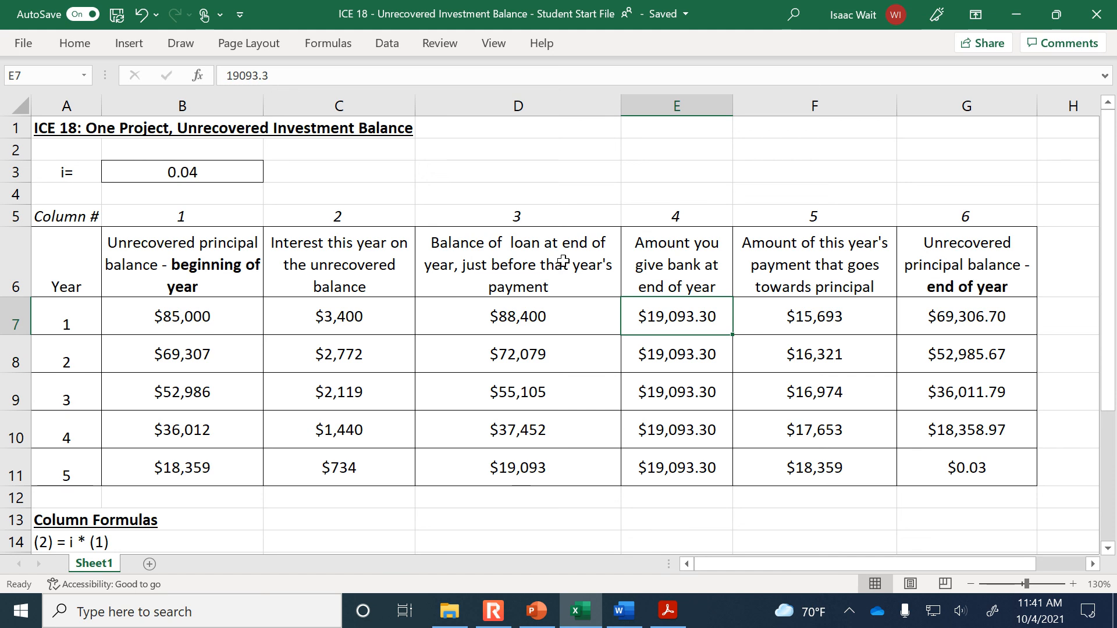
pyautogui.moveTo(187, 257); pyautogui.dragTo(800, 254)
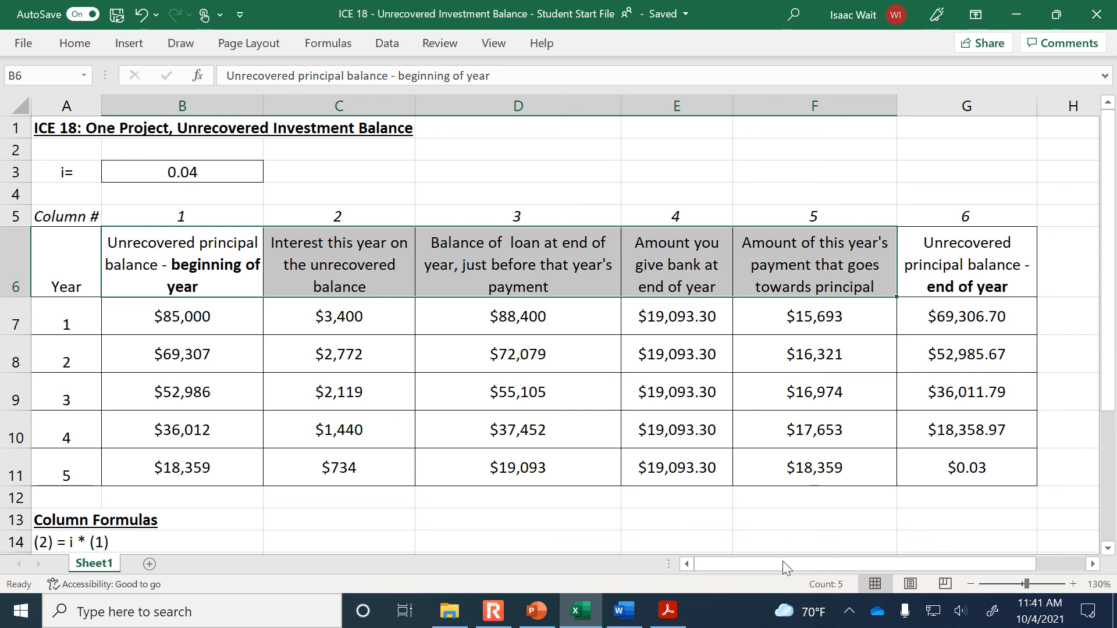
# Switch to the PowerPoint class notes and highlight the HW 7 announcement and its due date on slide 209
pyautogui.click(545, 620)
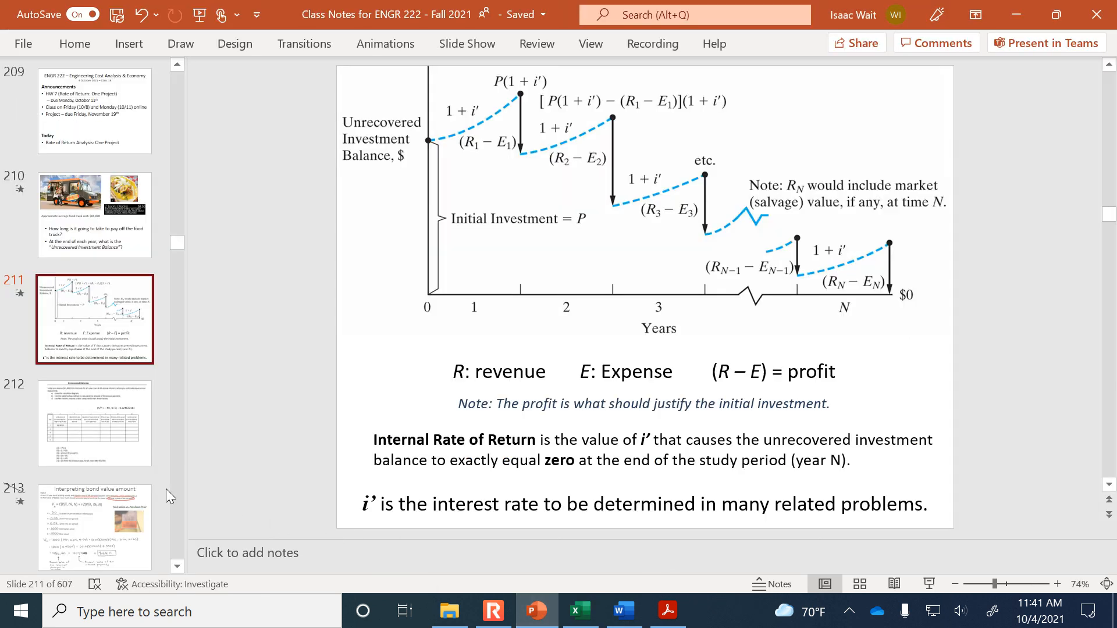
pyautogui.scroll(-4, 92, 460)
pyautogui.scroll(6, 92, 460)
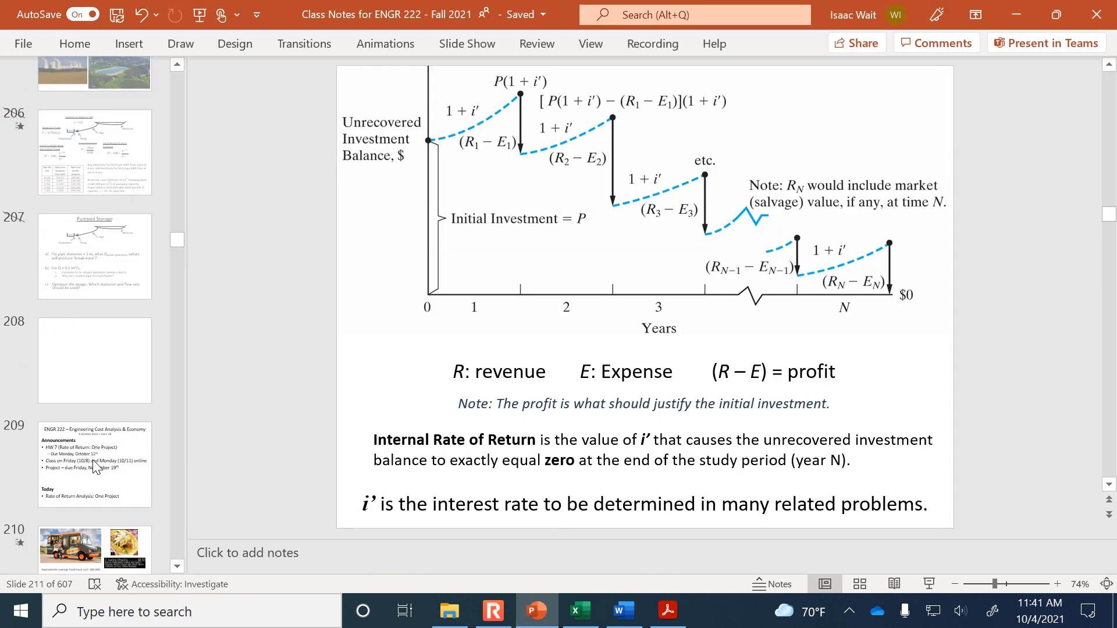
pyautogui.click(99, 351)
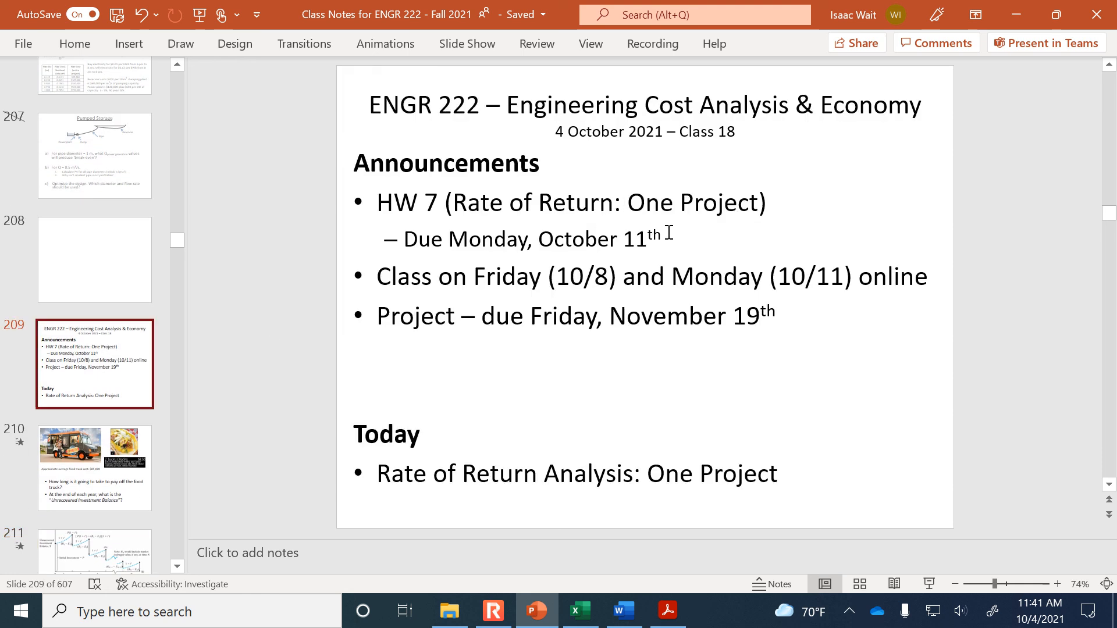
pyautogui.moveTo(668, 233); pyautogui.dragTo(391, 208)
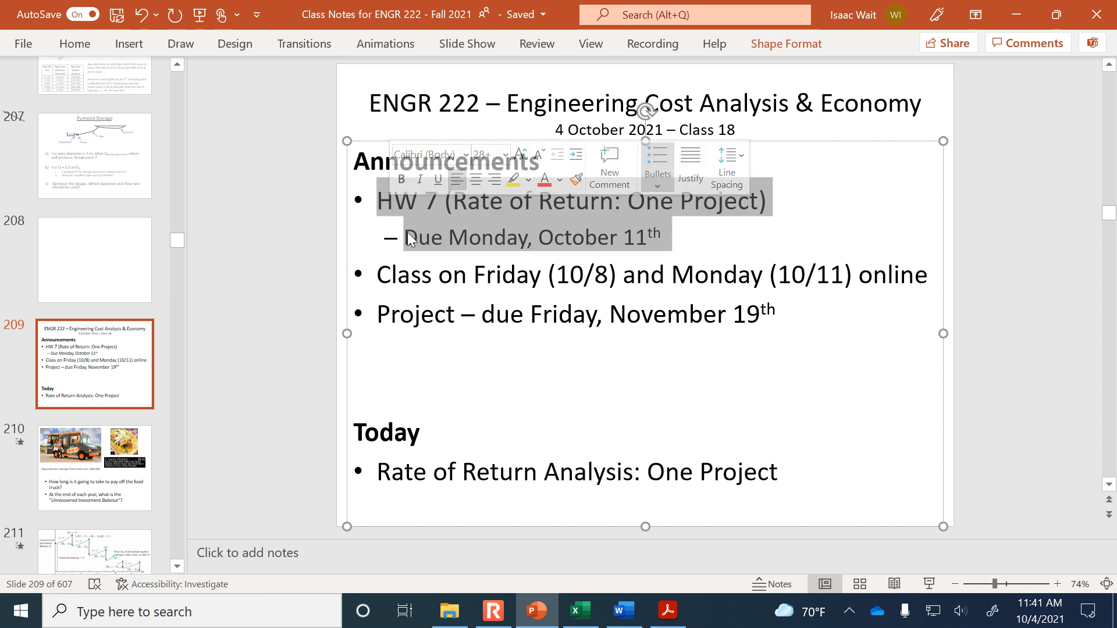